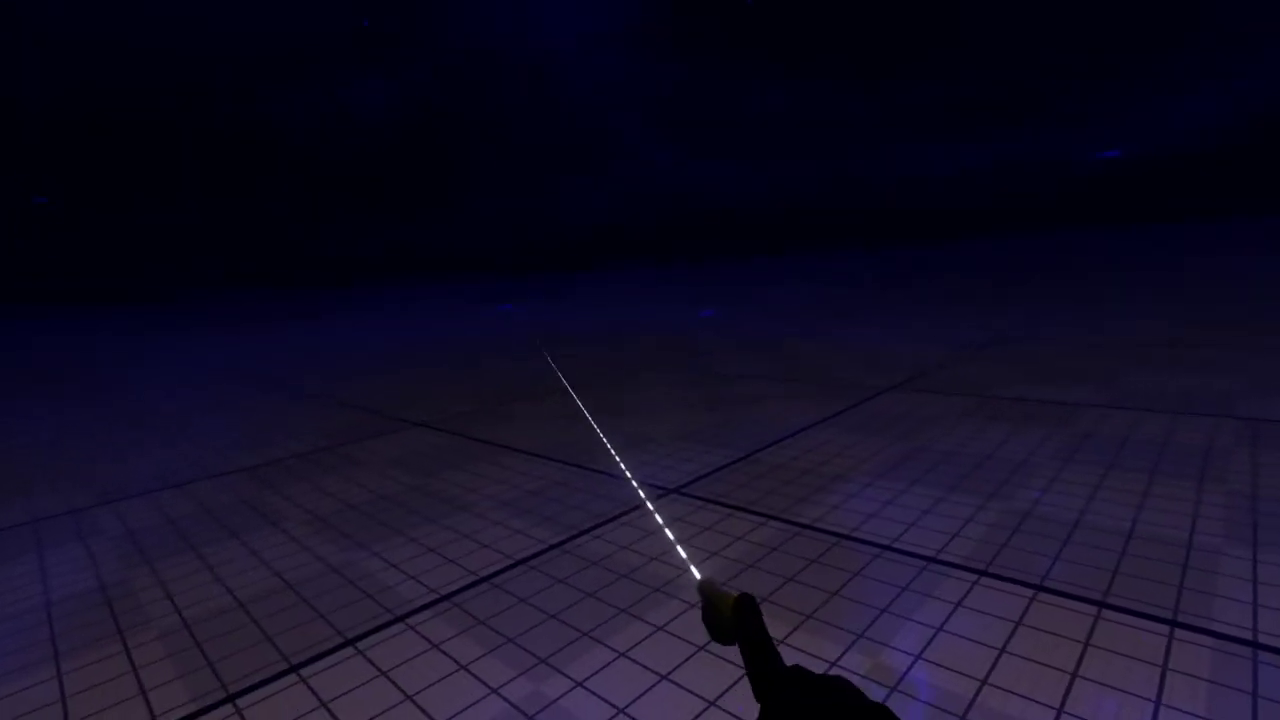
Spawn a Box from Create New and scale it into a tall, thin upright door panel
click(655, 495)
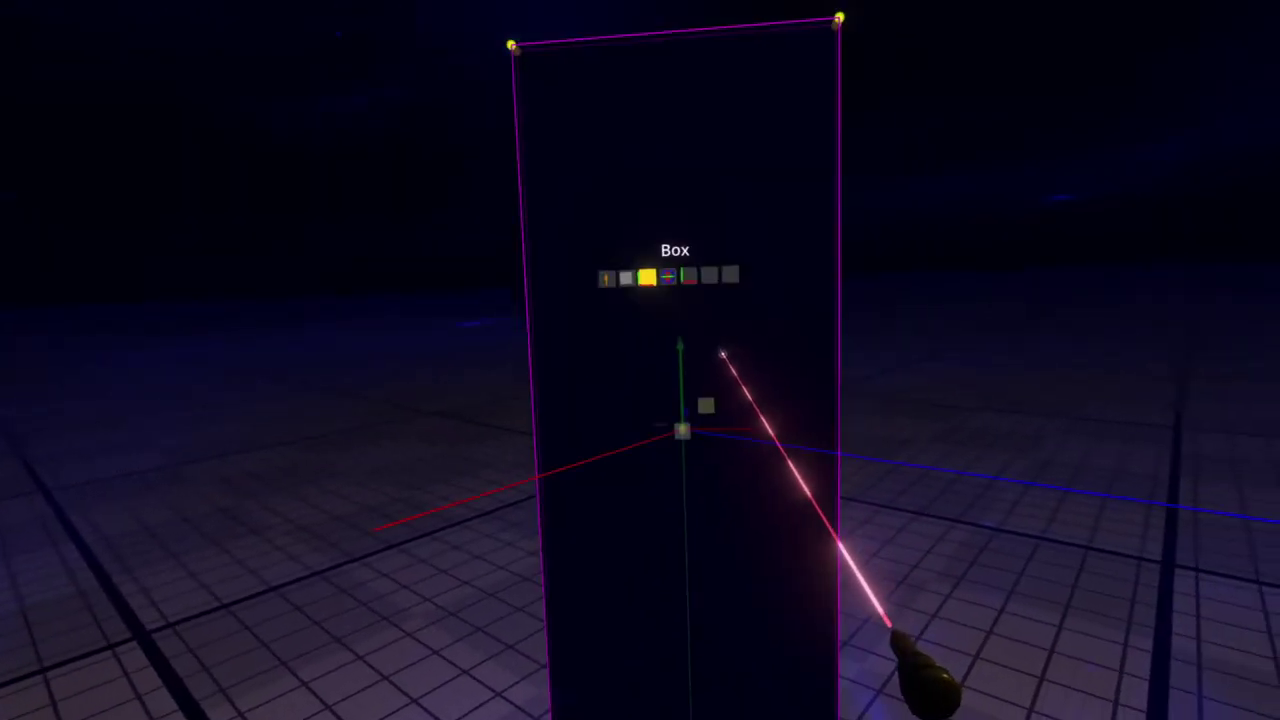
Open the Box's inspector and scroll through its BoxMesh, MeshRenderer and collider components
right_click(757, 314)
click(771, 506)
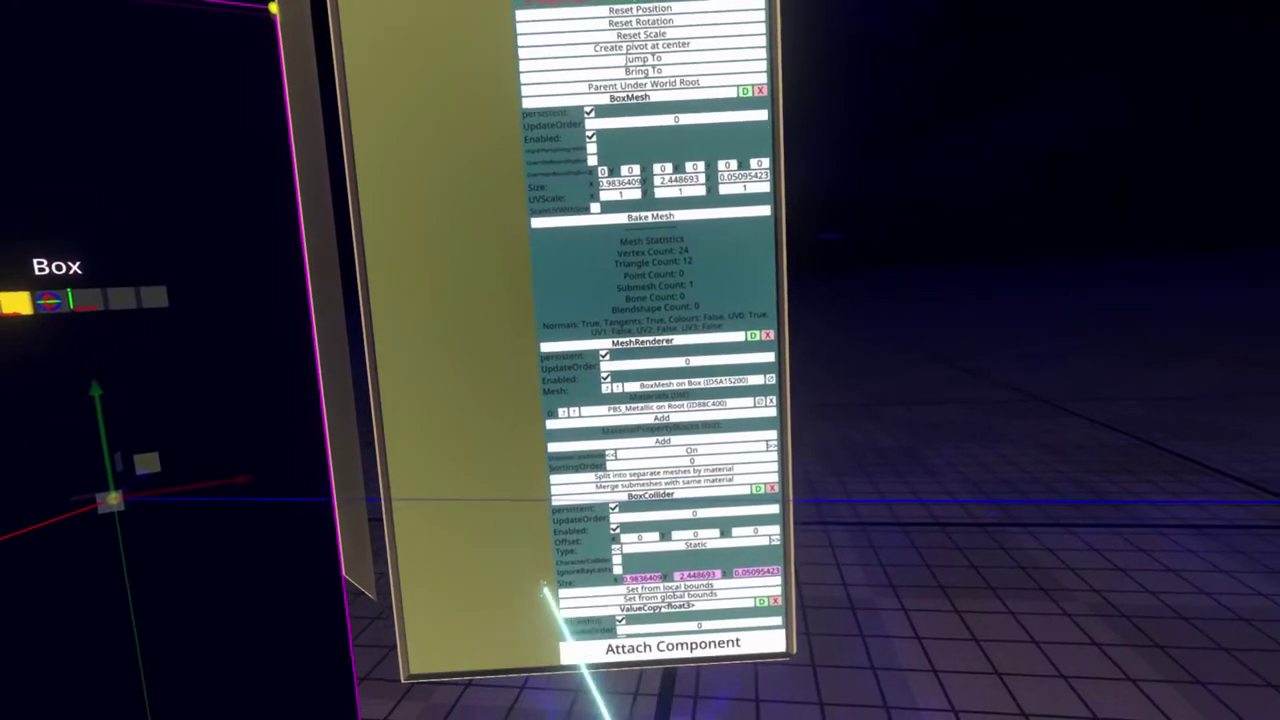
scroll(590, 600, down, 5)
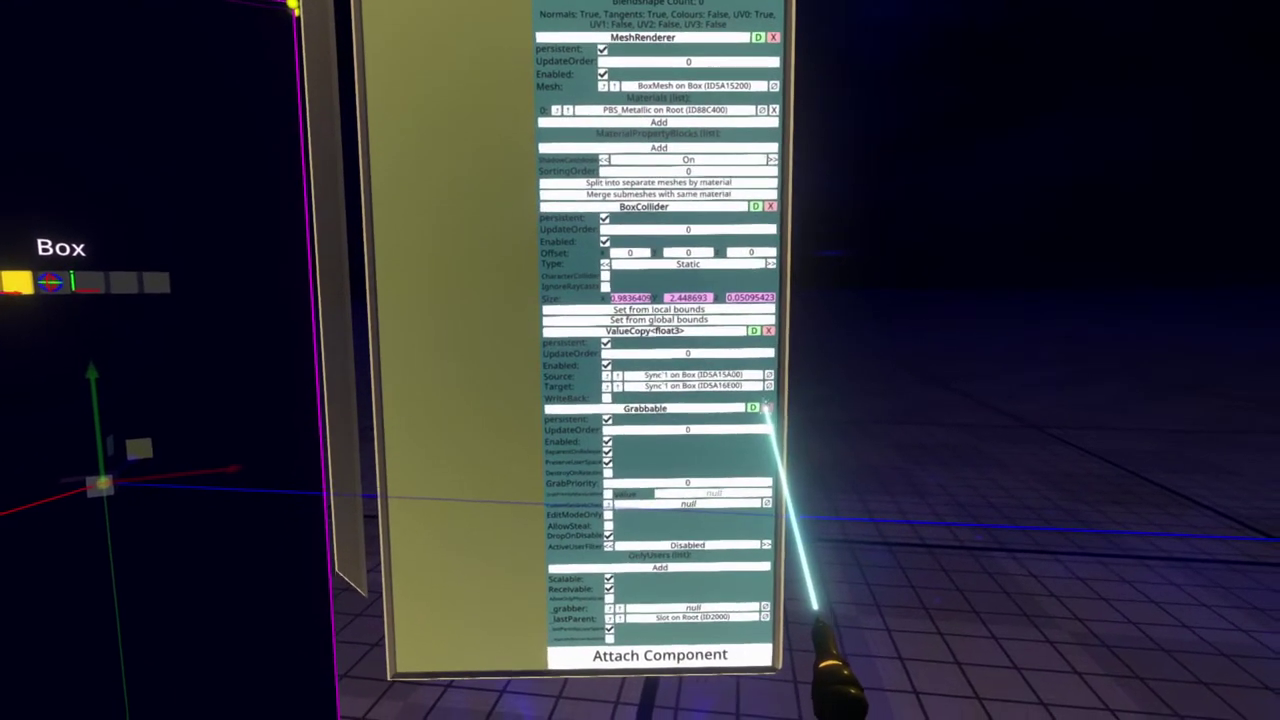
scroll(765, 408, up, 5)
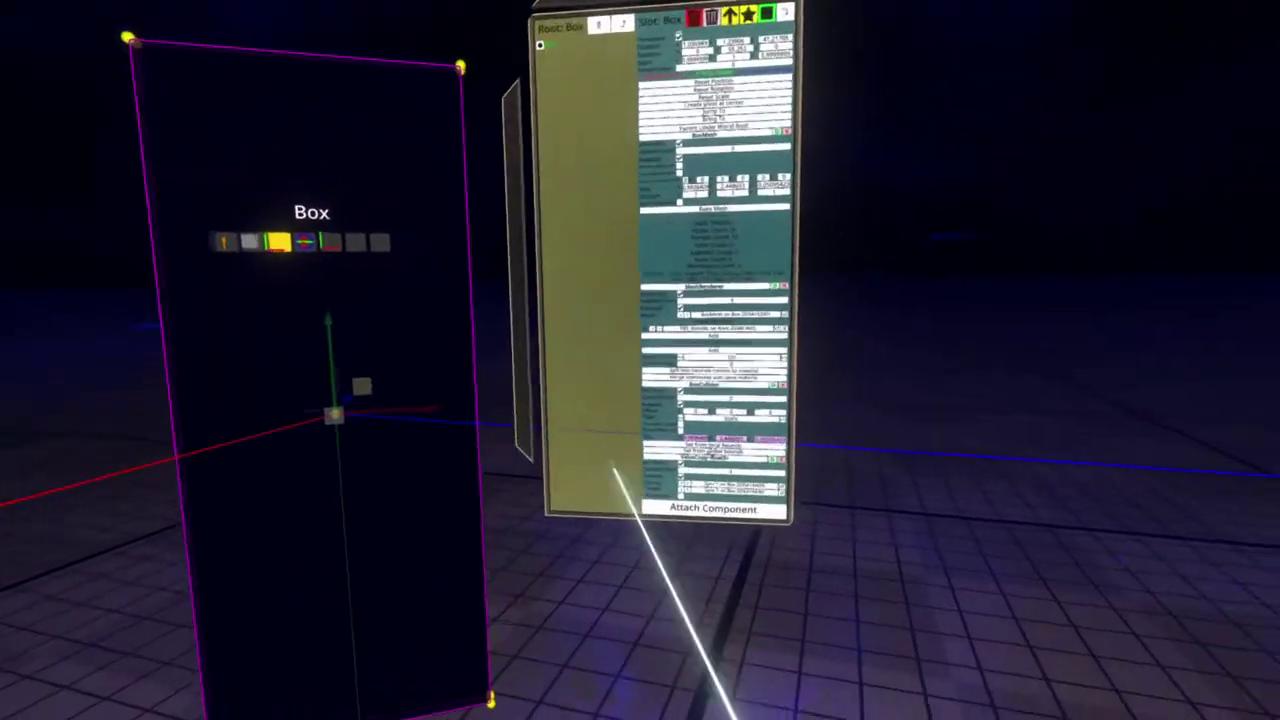
scroll(617, 460, down, 5)
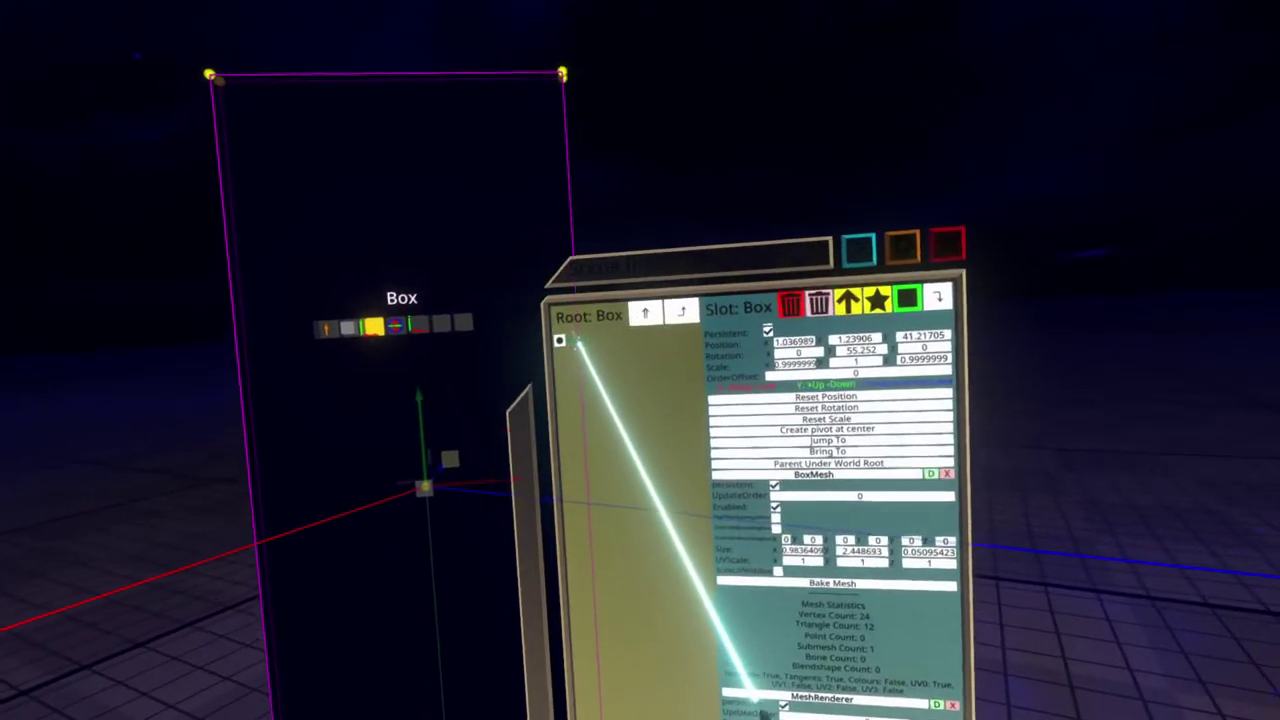
Wrap the box in a new parent slot named 'Door Position'
click(846, 276)
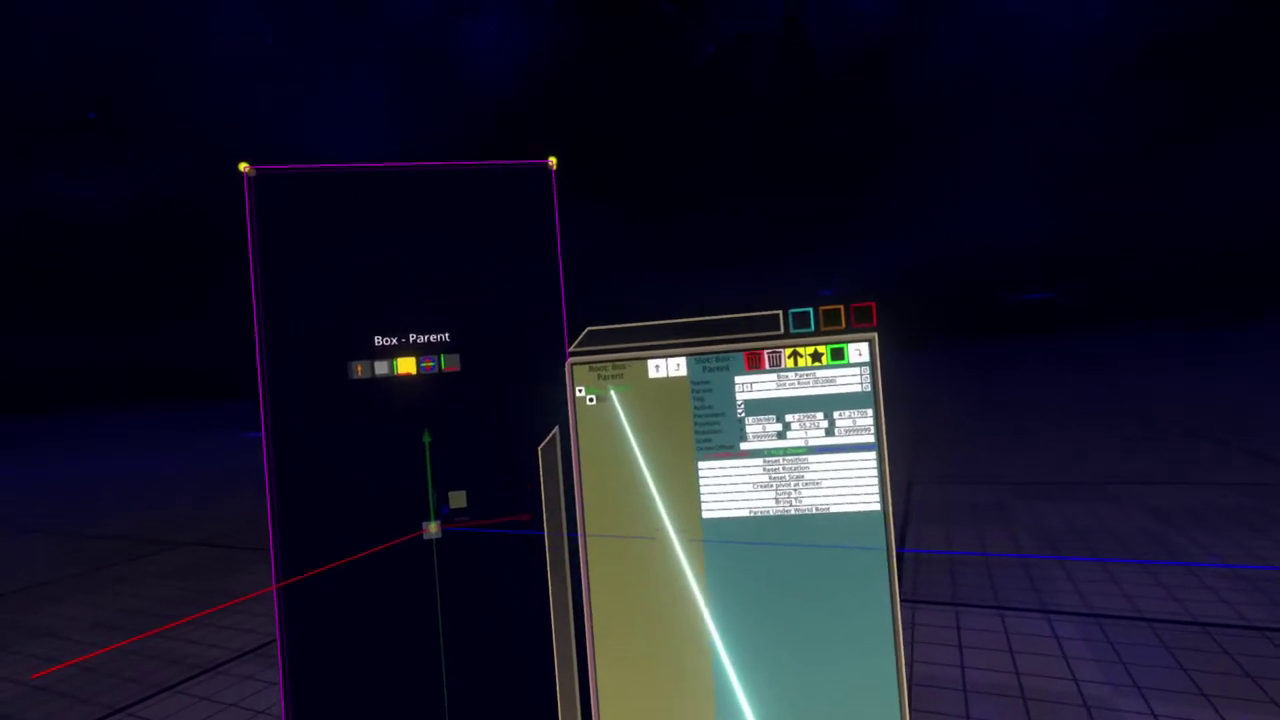
click(603, 389)
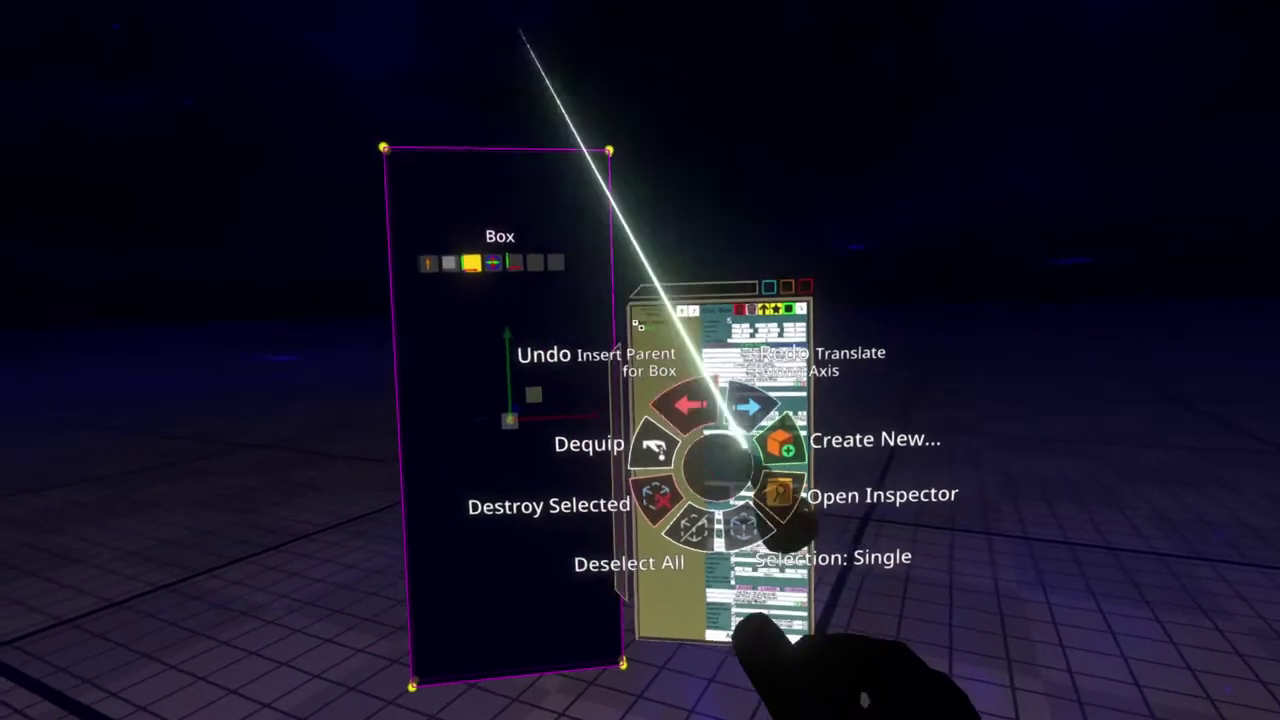
click(685, 342)
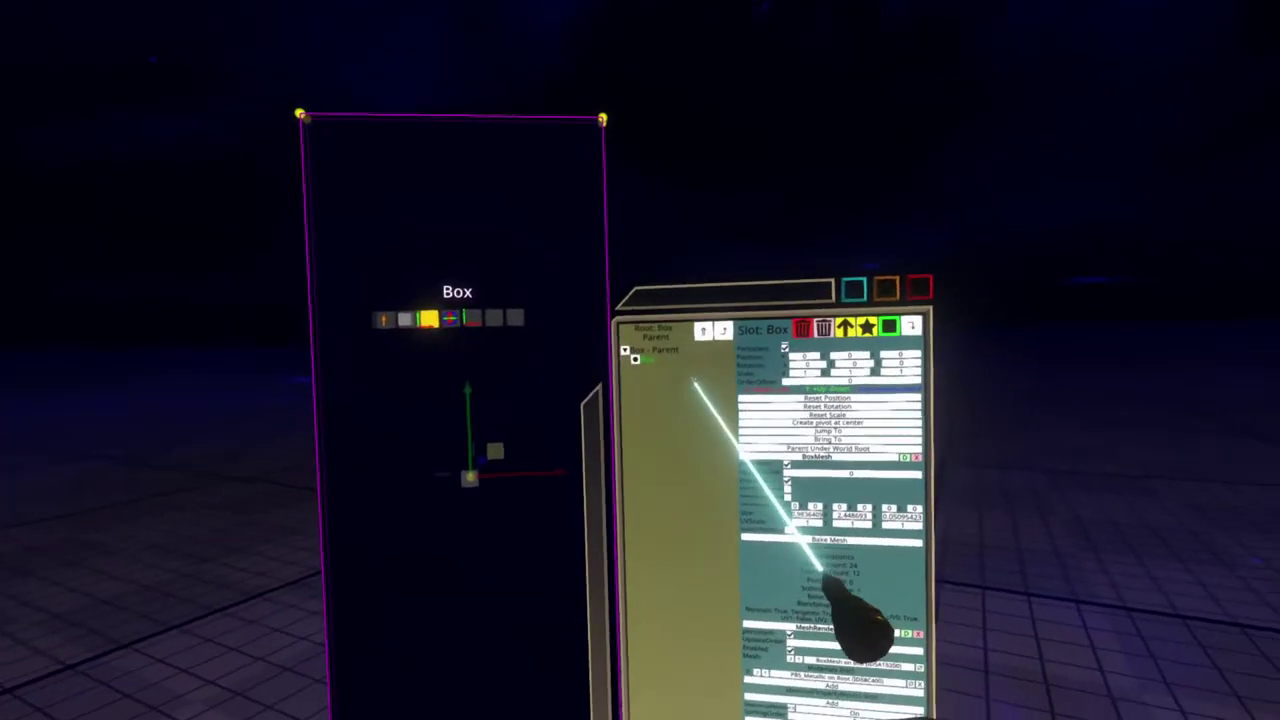
click(640, 368)
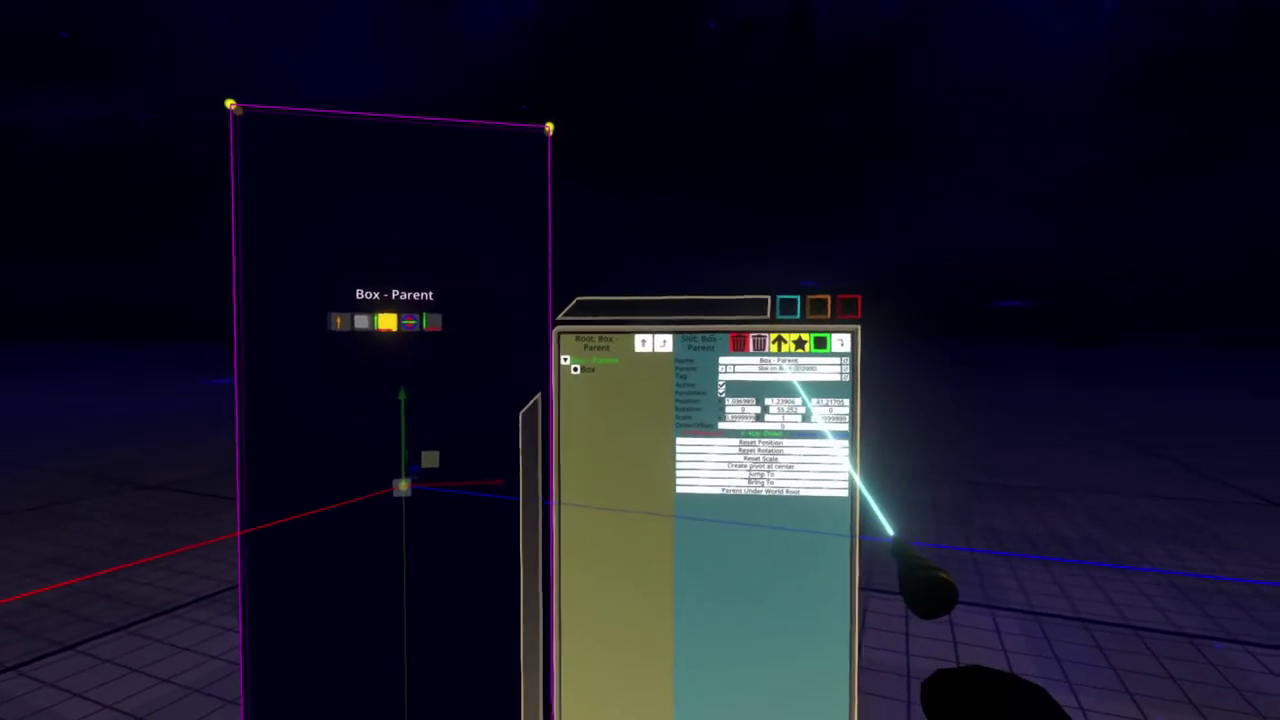
key(BackSpace)
key(BackSpace)
key(BackSpace)
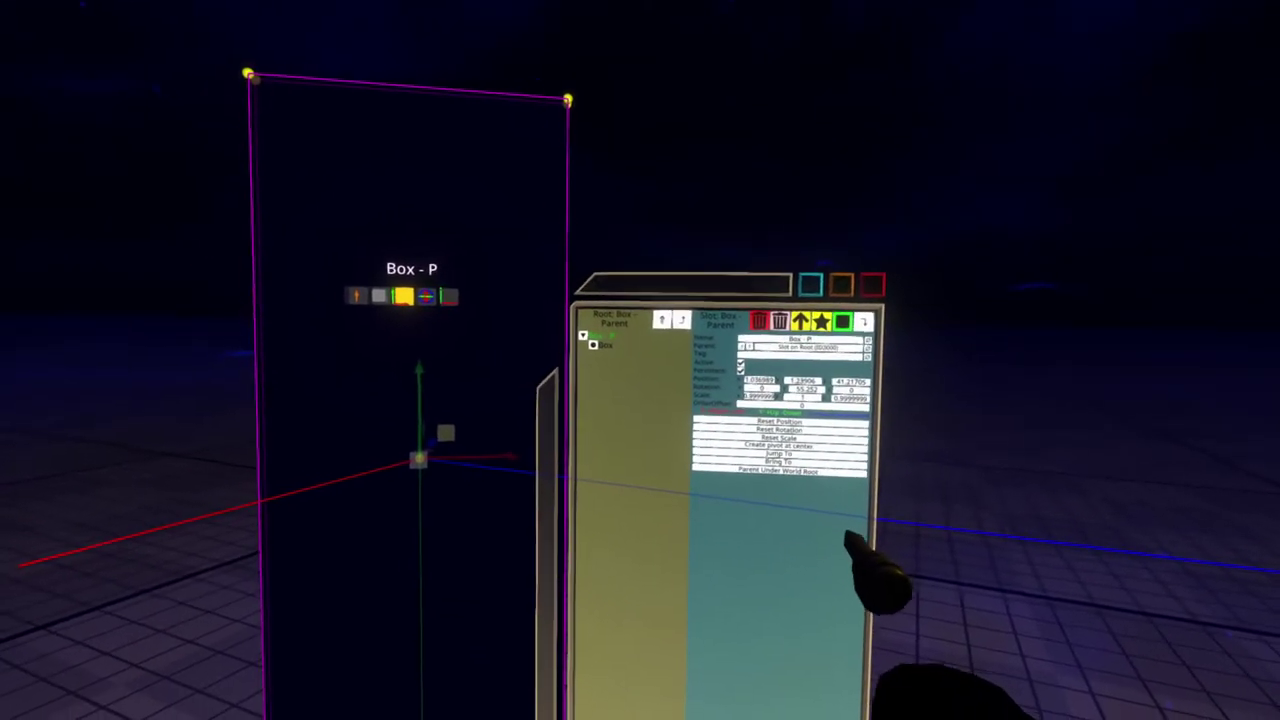
key(BackSpace)
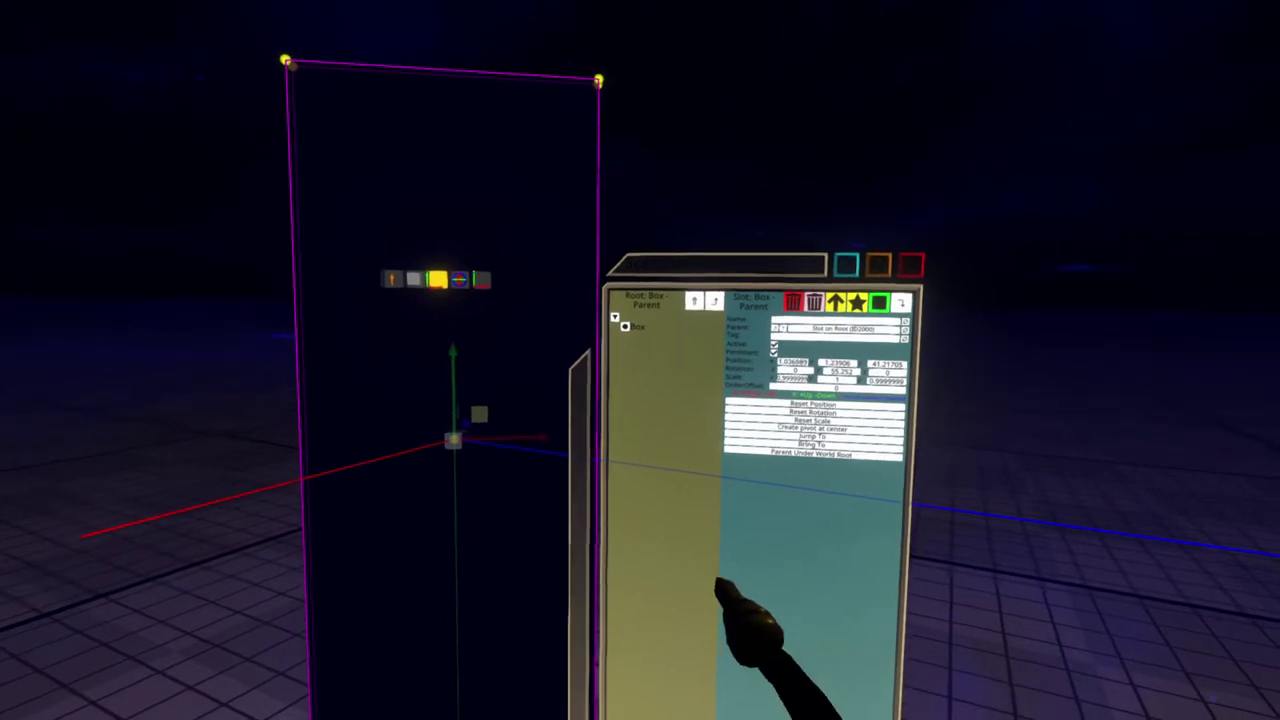
text(Door Position)
Rename the box child under Door Position to 'Door Slide'
click(627, 312)
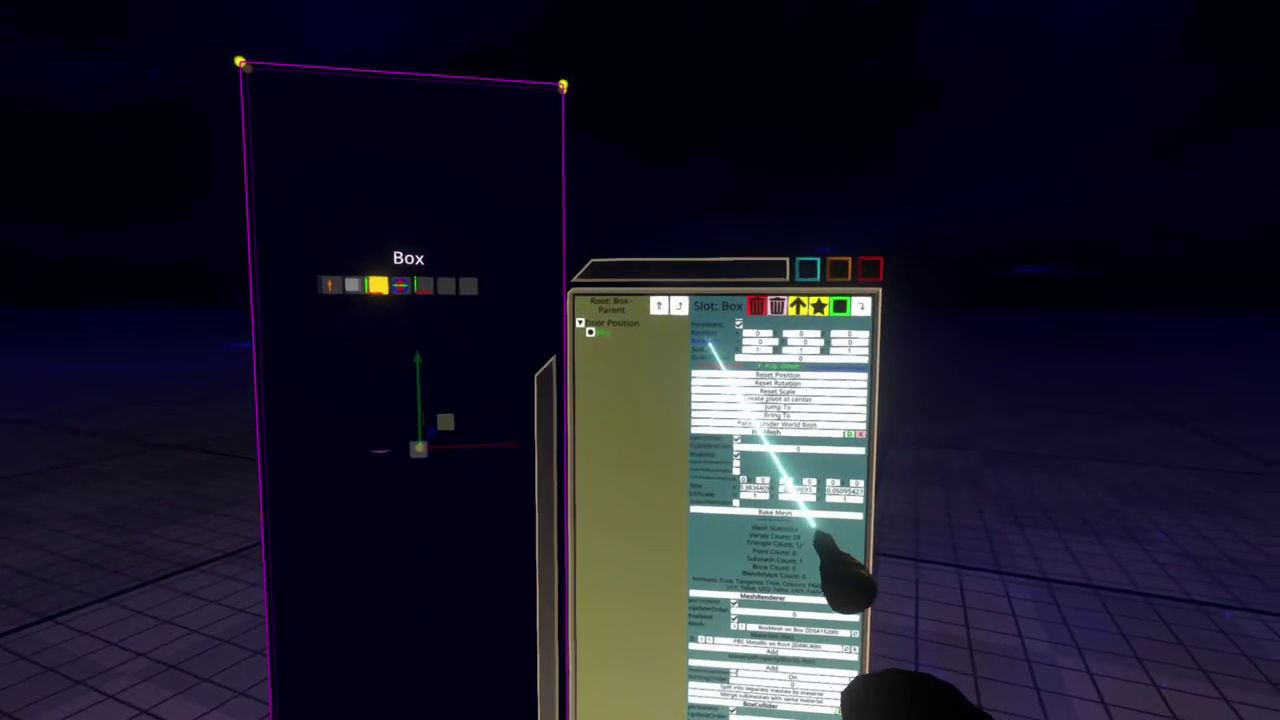
key(BackSpace)
key(BackSpace)
key(BackSpace)
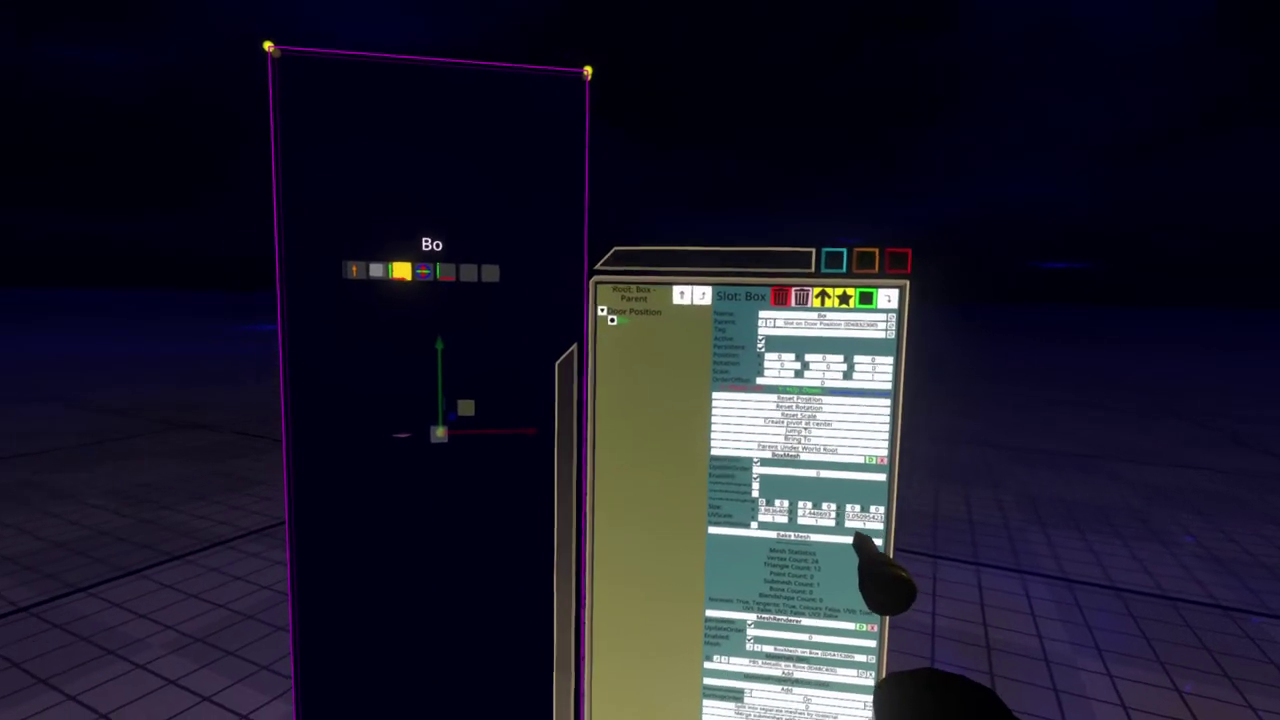
text(Door Slide)
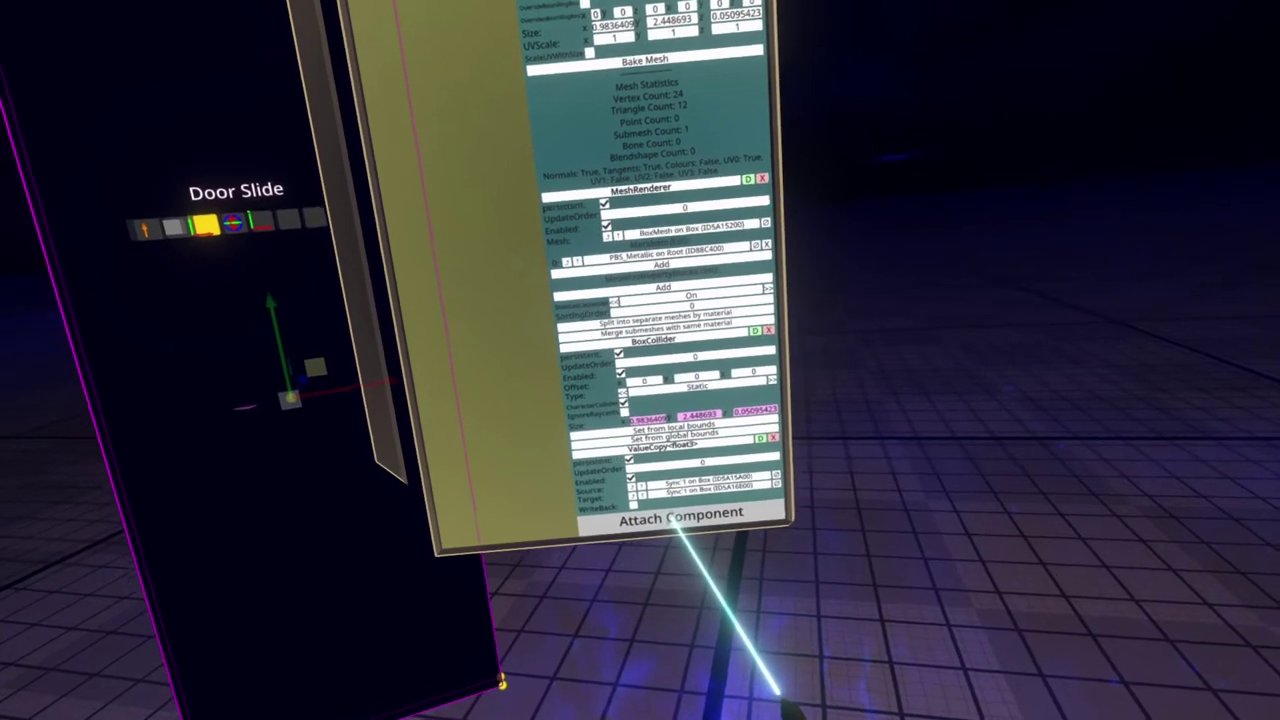
Attach a Transform > Drivers BooleanValueDriver<float3> to Door Slide with TrueValue X -0.98
click(680, 516)
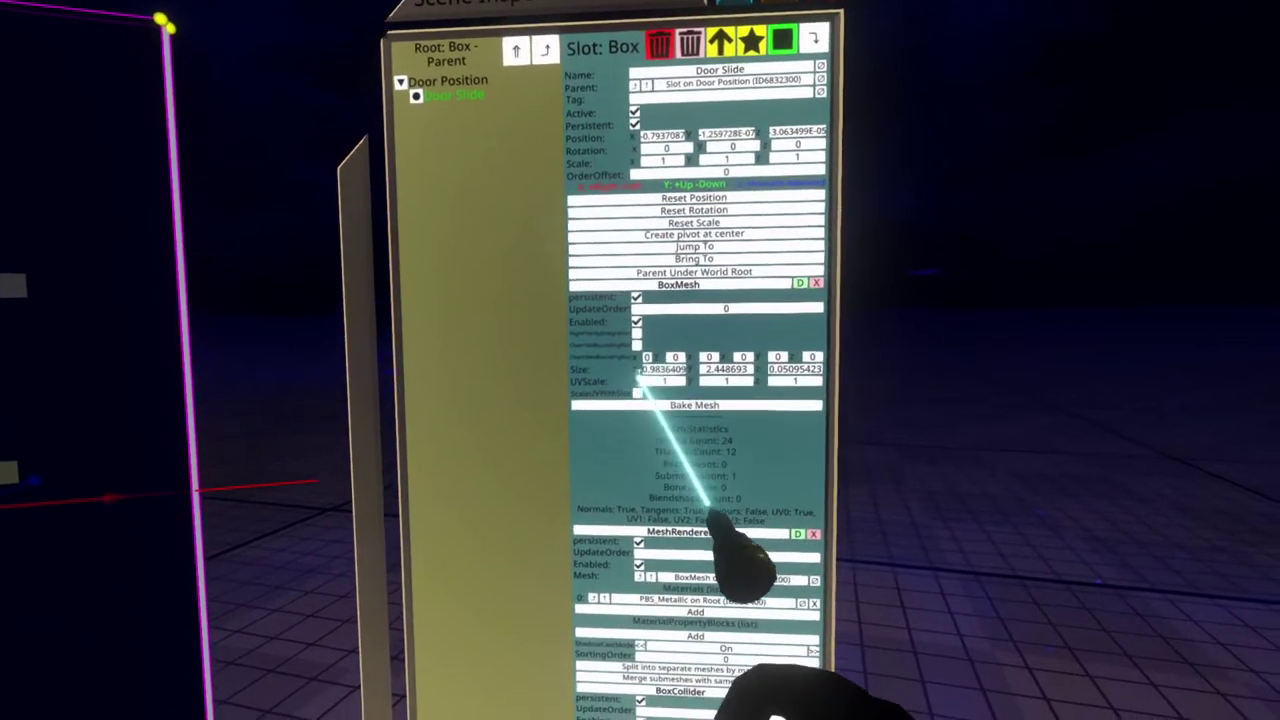
scroll(762, 318, down, 5)
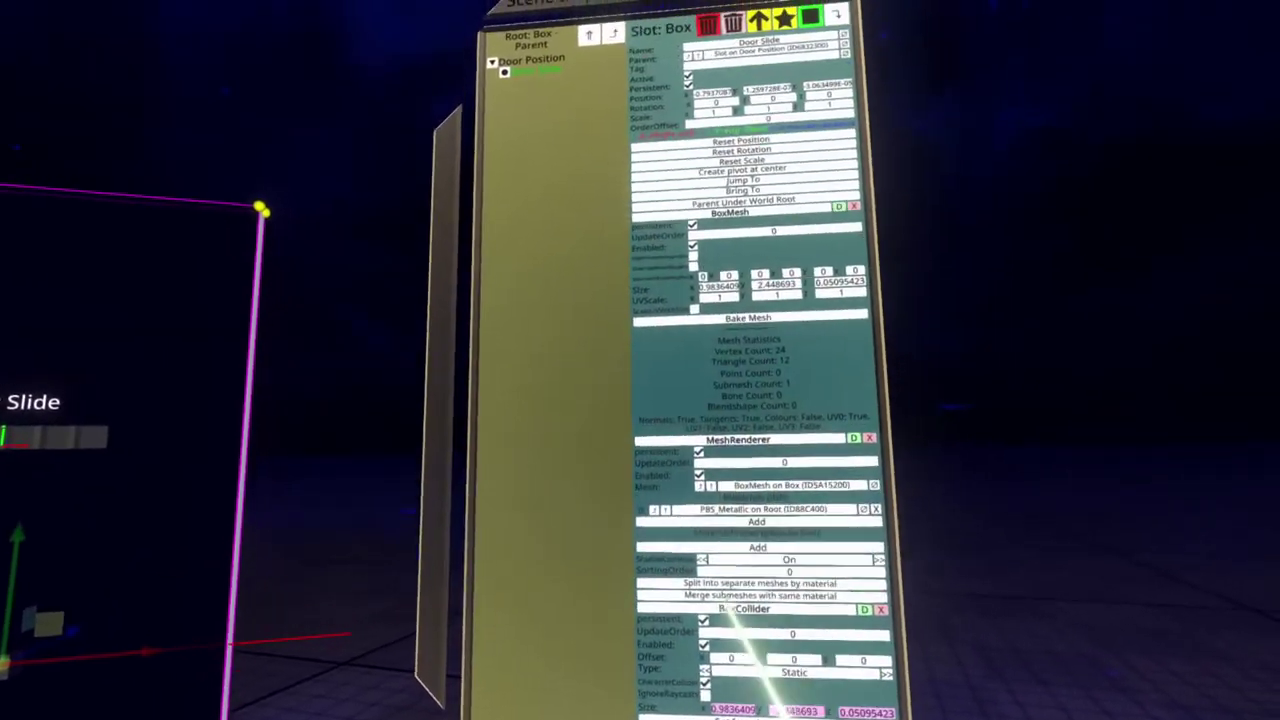
scroll(700, 240, down, 5)
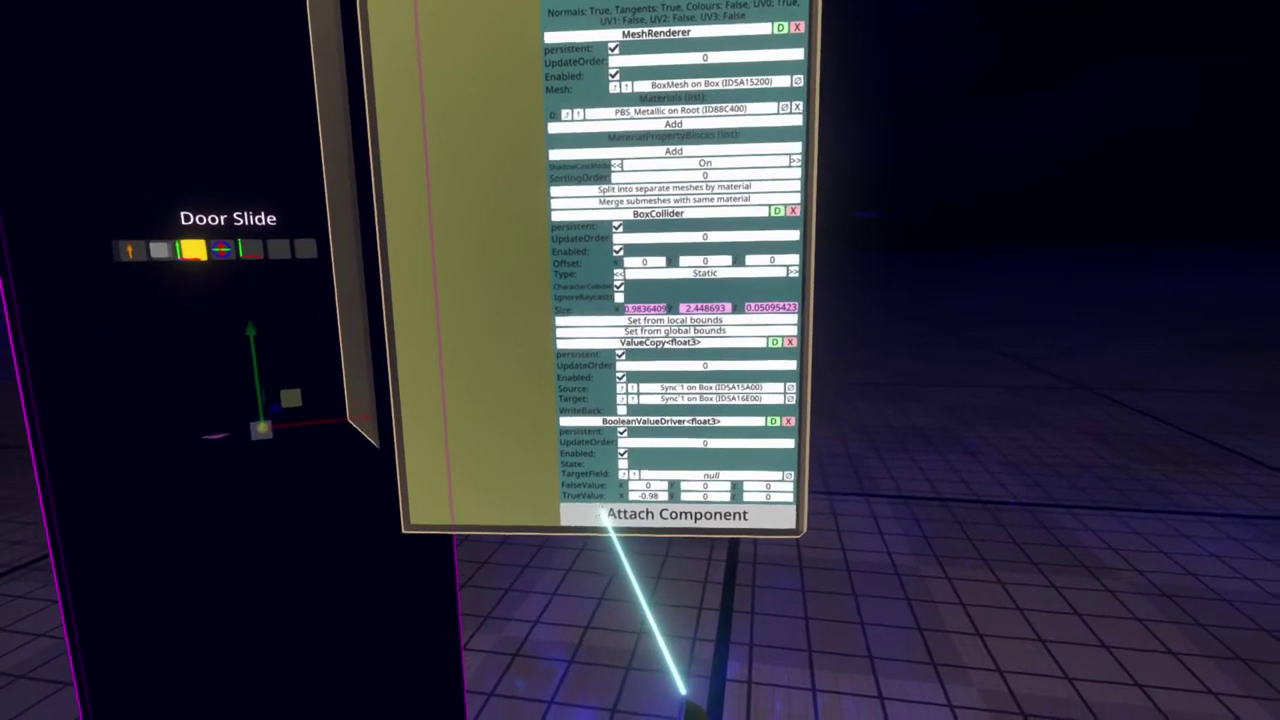
Attach a SmoothValue<float3> component from Transform > Drivers to Door Slide
click(606, 490)
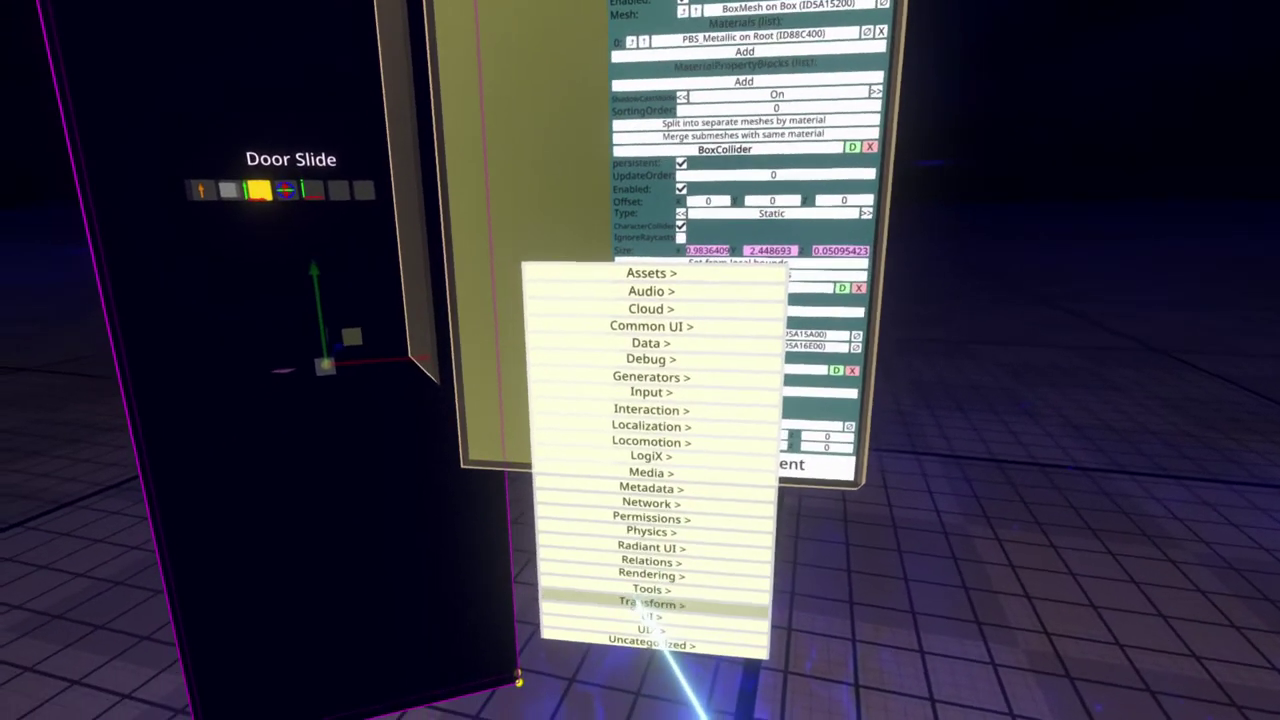
click(614, 606)
click(646, 300)
scroll(650, 400, down, 5)
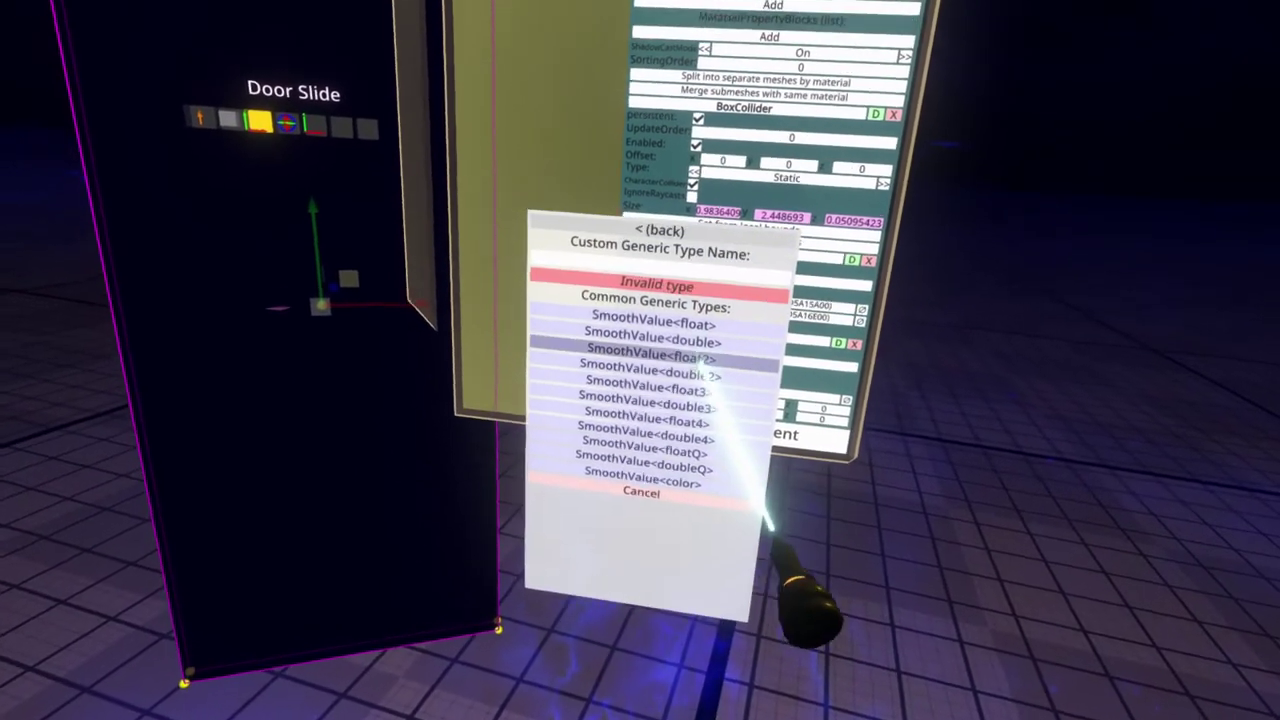
click(643, 568)
click(614, 401)
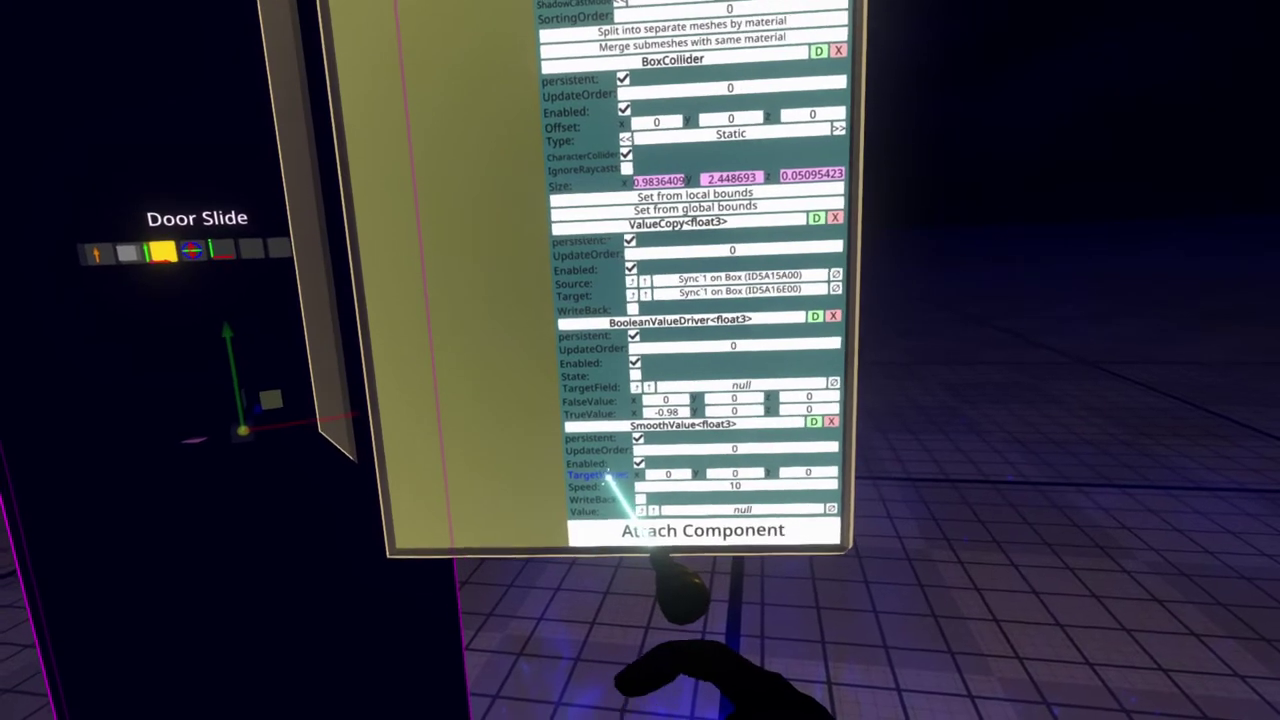
Link the BooleanValueDriver's target to SmoothValue's TargetValue and drive Door Slide's Position
drag(598, 465, 690, 440)
scroll(586, 540, up, 10)
scroll(625, 290, up, 5)
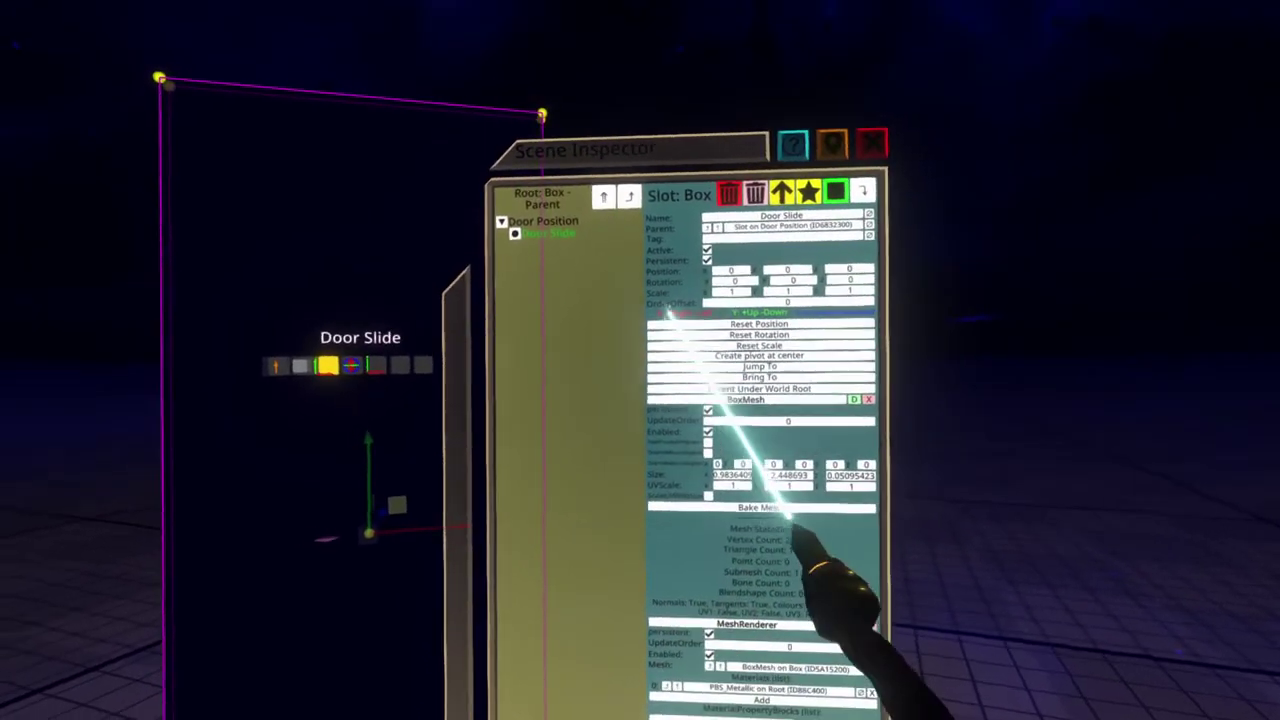
drag(605, 245, 612, 448)
scroll(737, 357, down, 15)
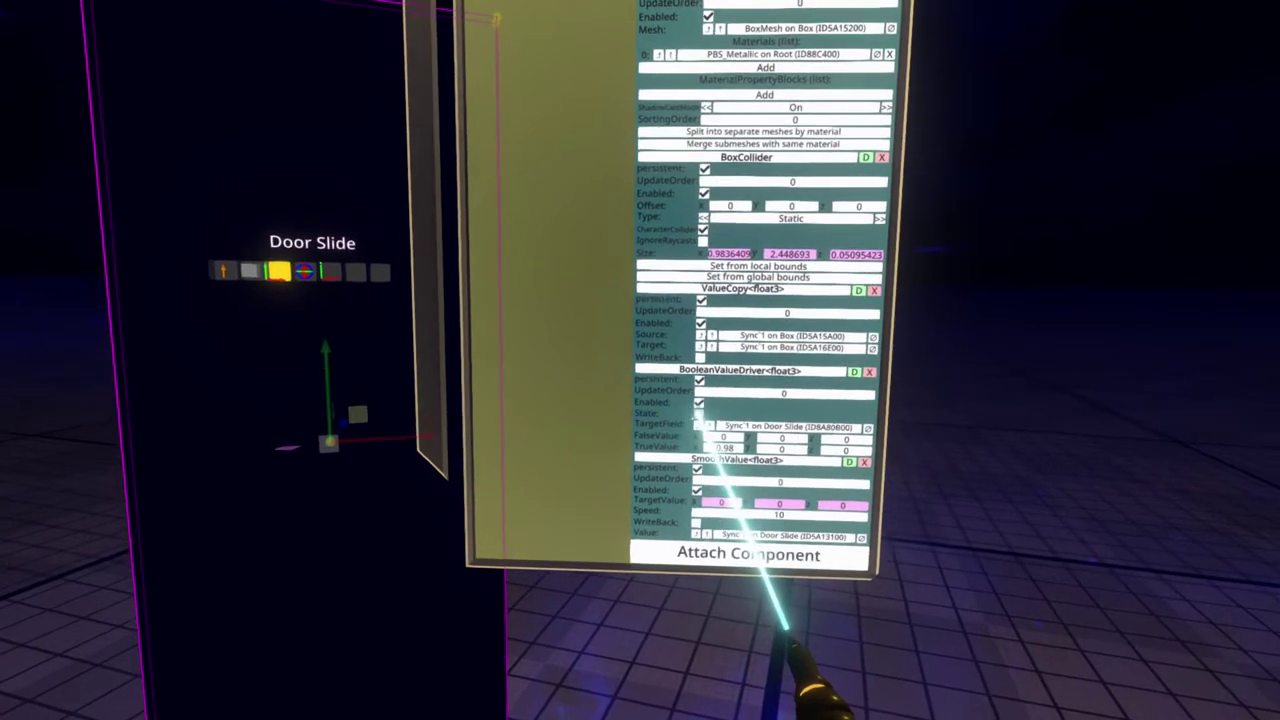
Toggle the driver's State on and off several times to test the door sliding
click(690, 416)
click(984, 410)
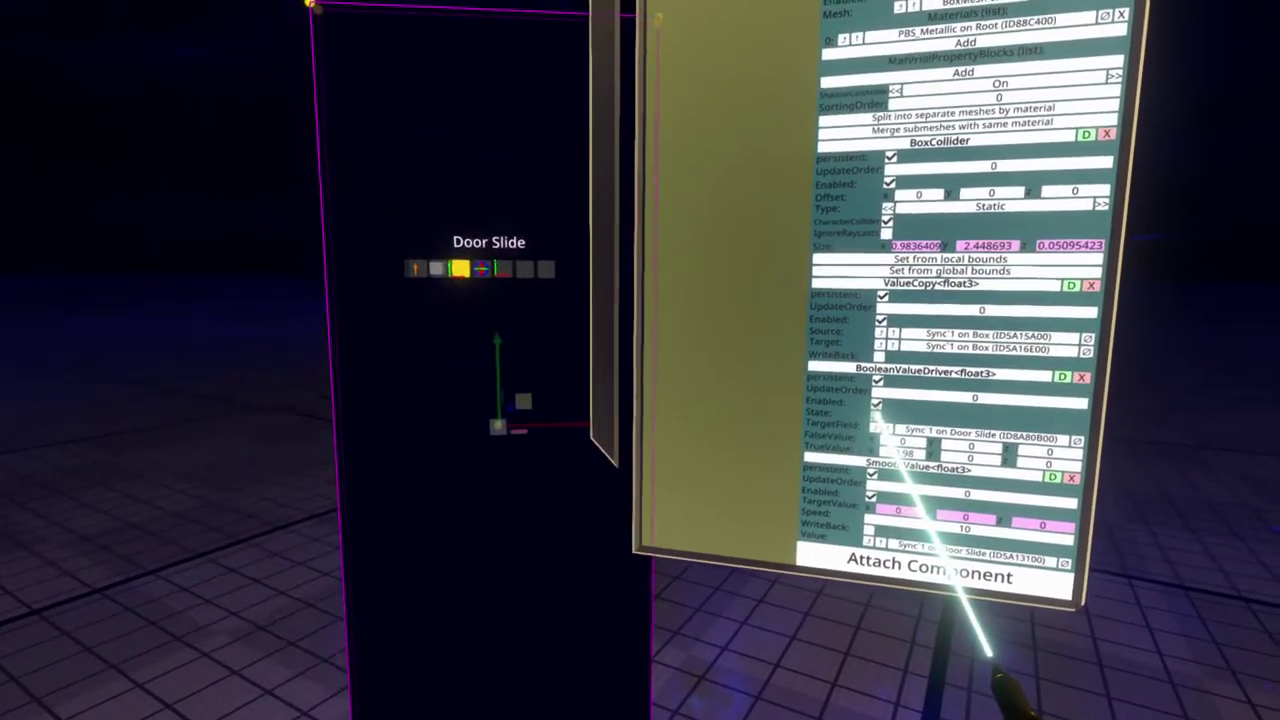
click(876, 413)
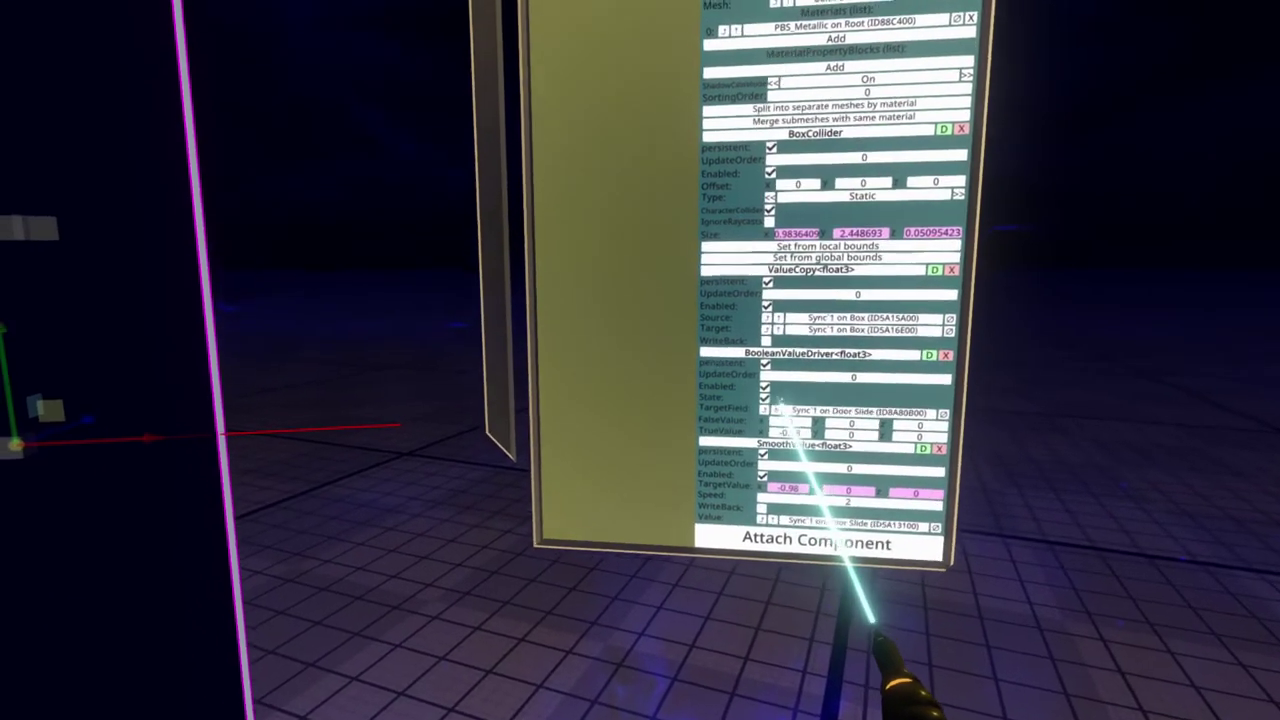
click(681, 325)
click(760, 390)
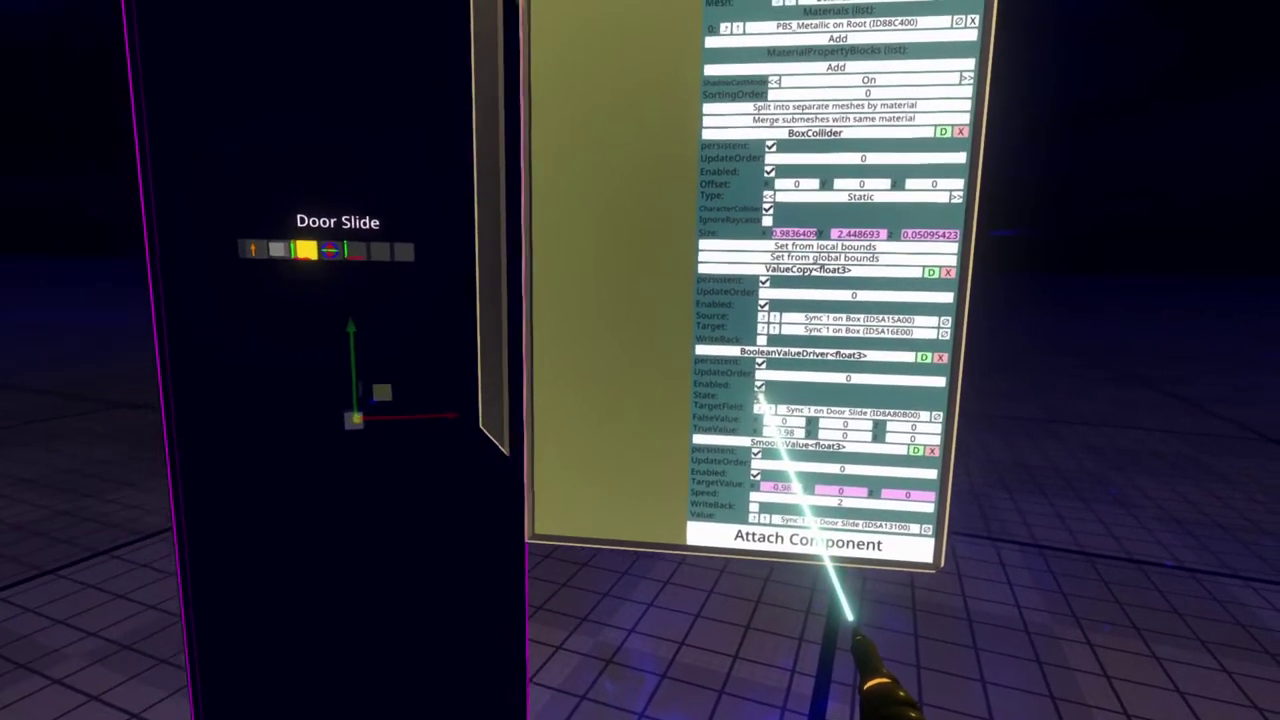
click(766, 395)
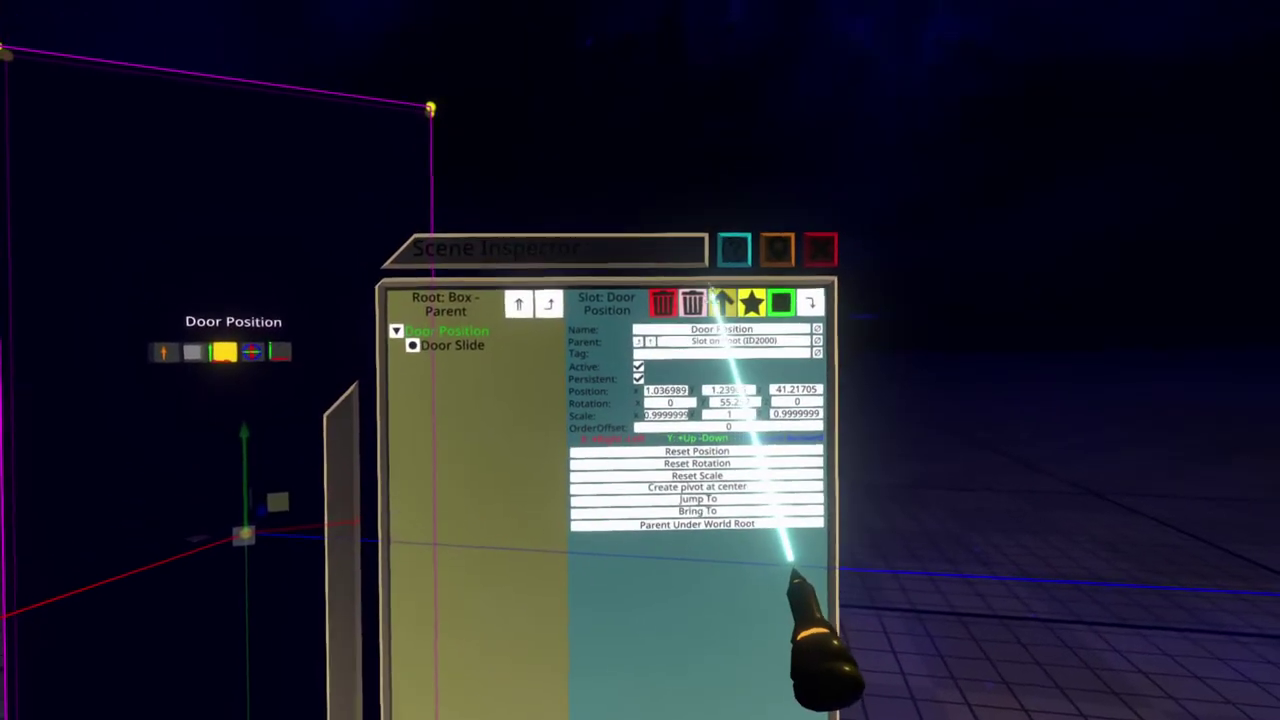
Insert a 'Door Position - Parent' slot above Door Position and expand it to show Door Slide
click(750, 305)
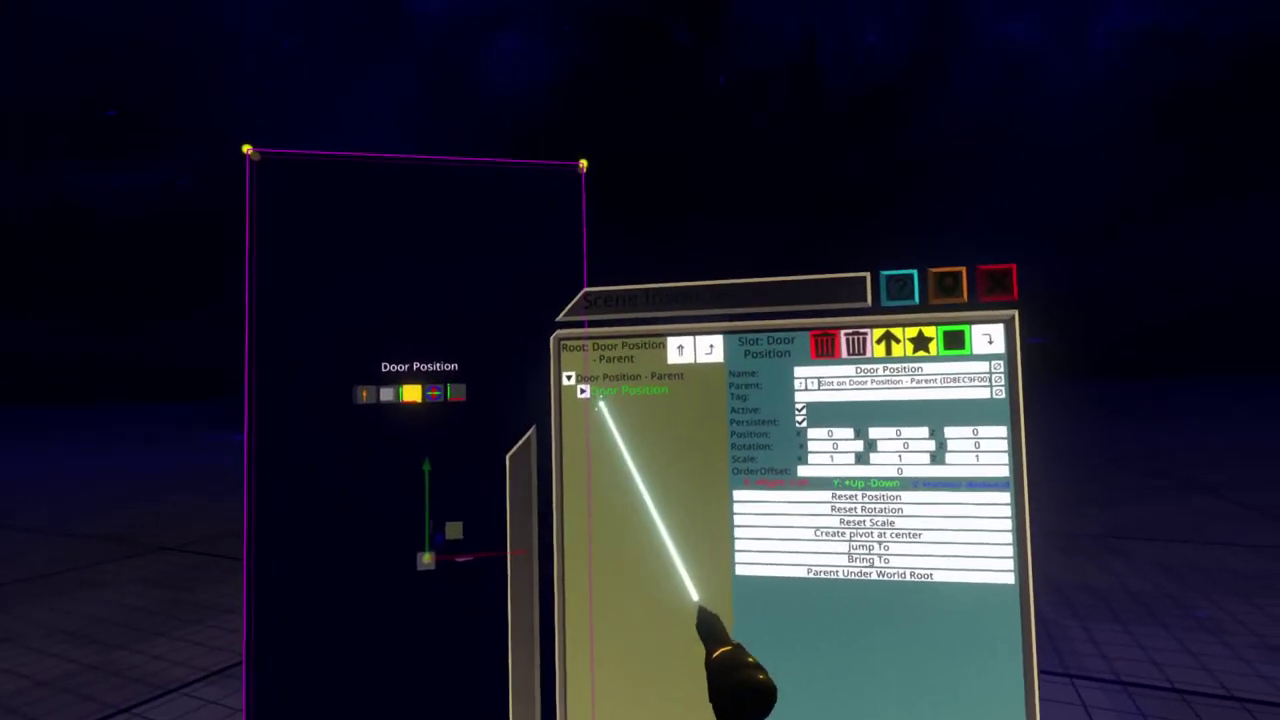
click(578, 354)
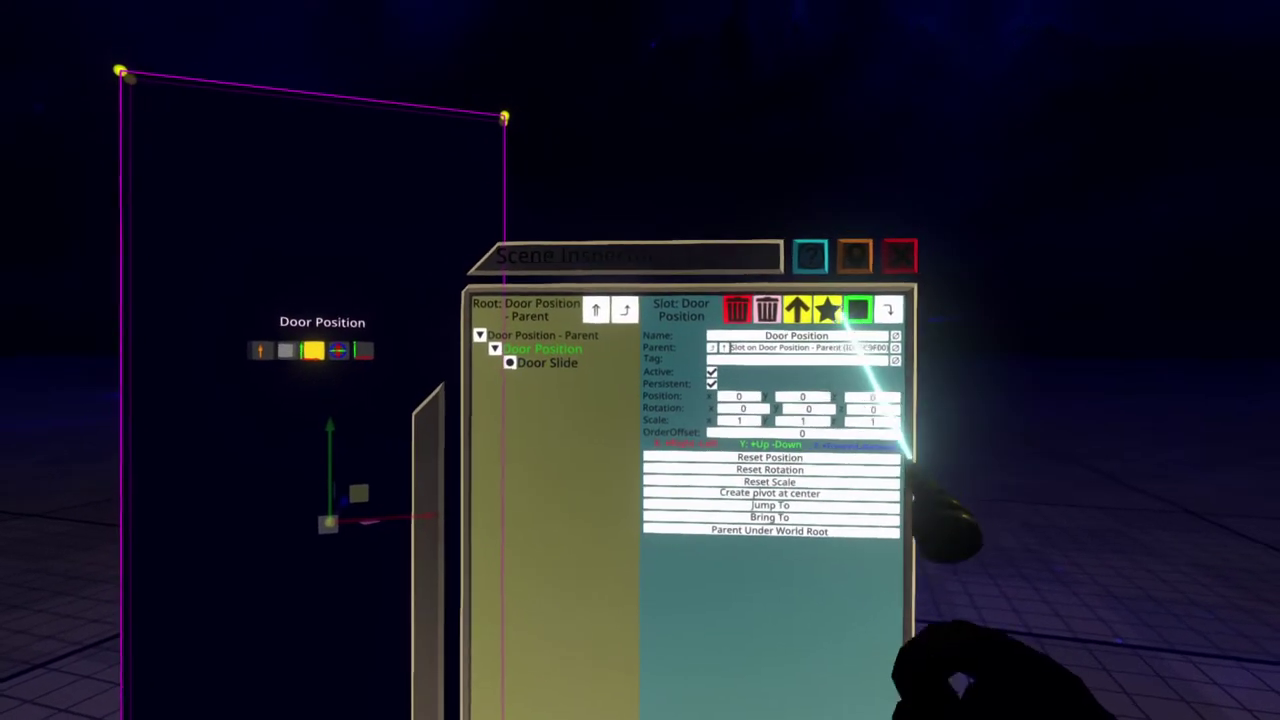
Duplicate Door Position and move the copy about 0.987 along X
click(847, 314)
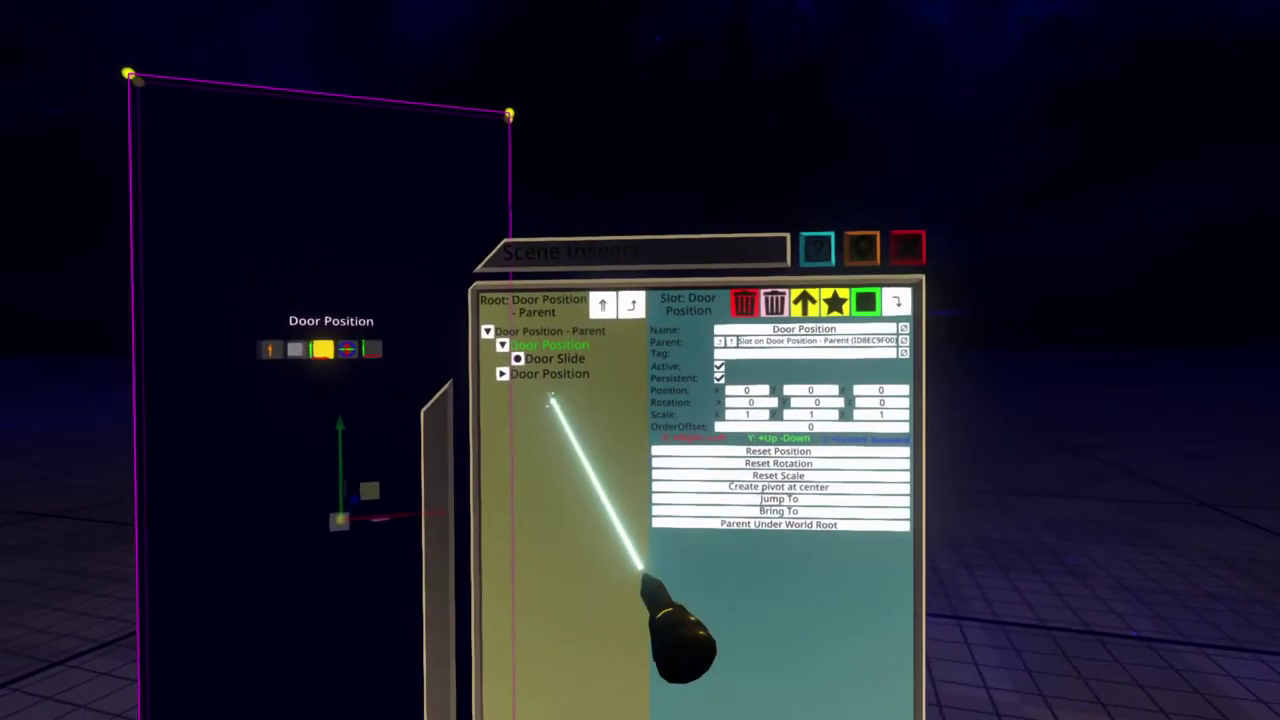
drag(557, 457, 360, 366)
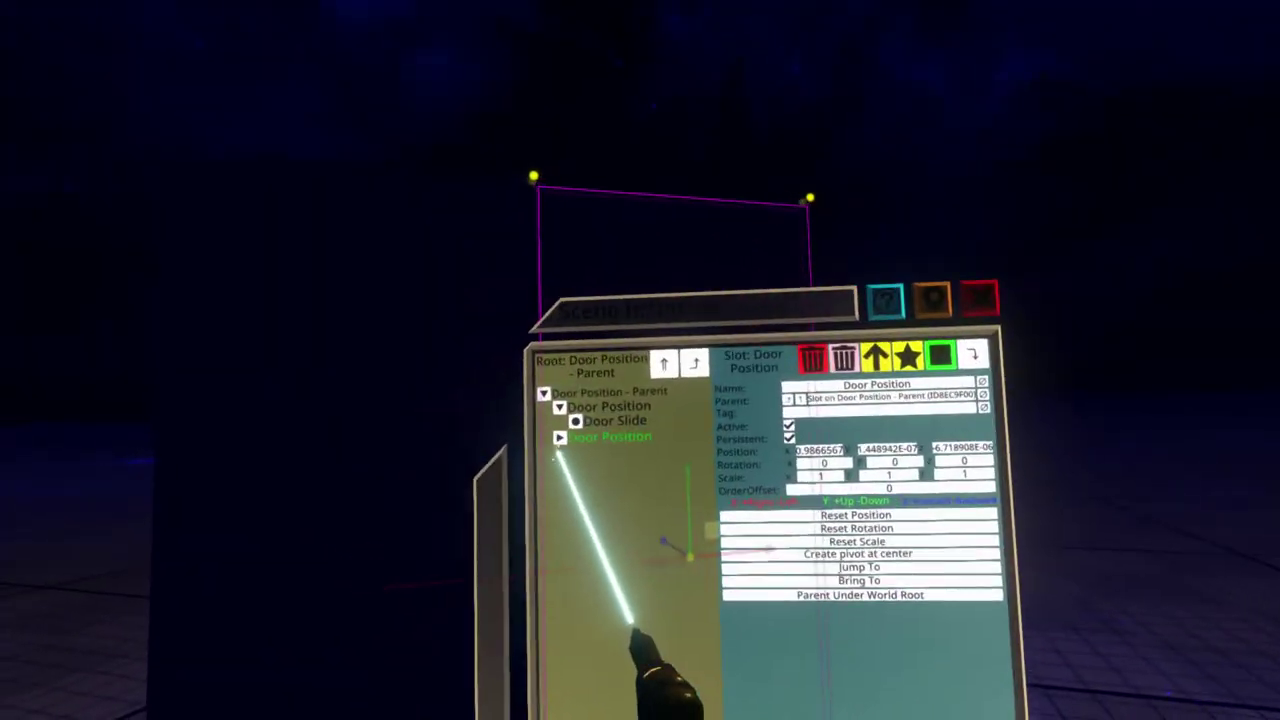
Check the copied Door Slide's components, then select the Door Position - Parent slot
click(598, 418)
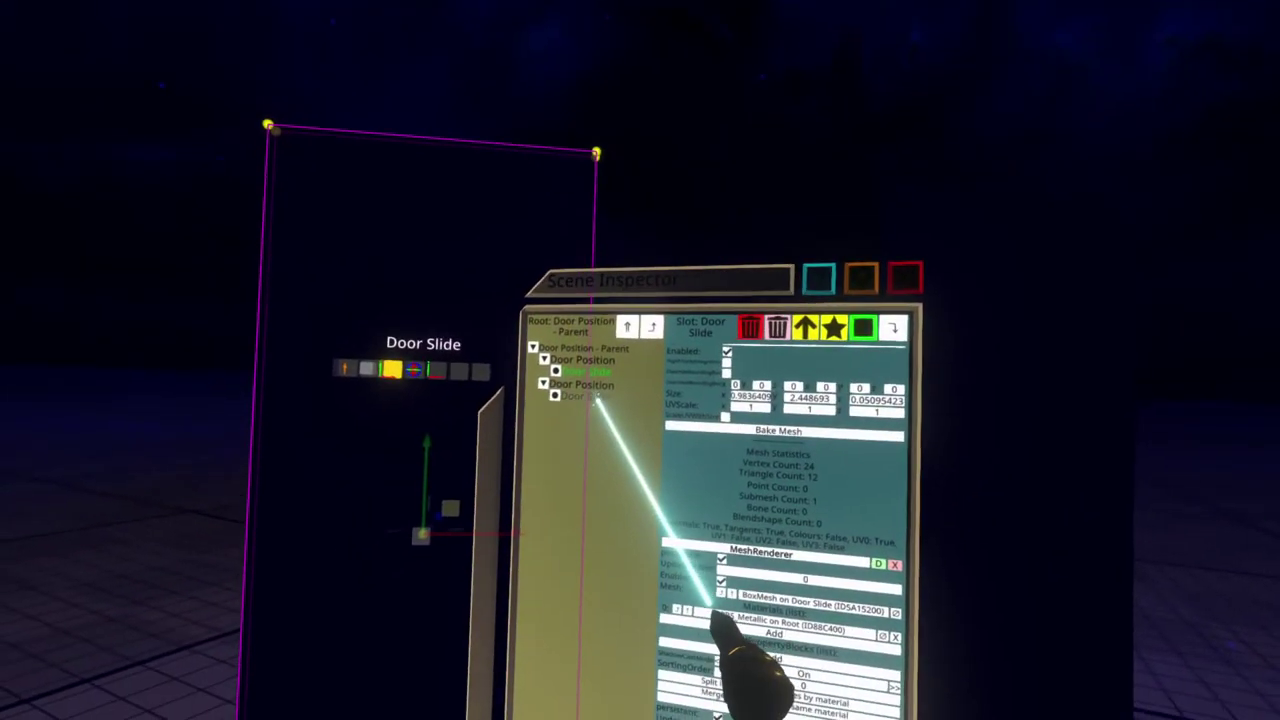
click(590, 419)
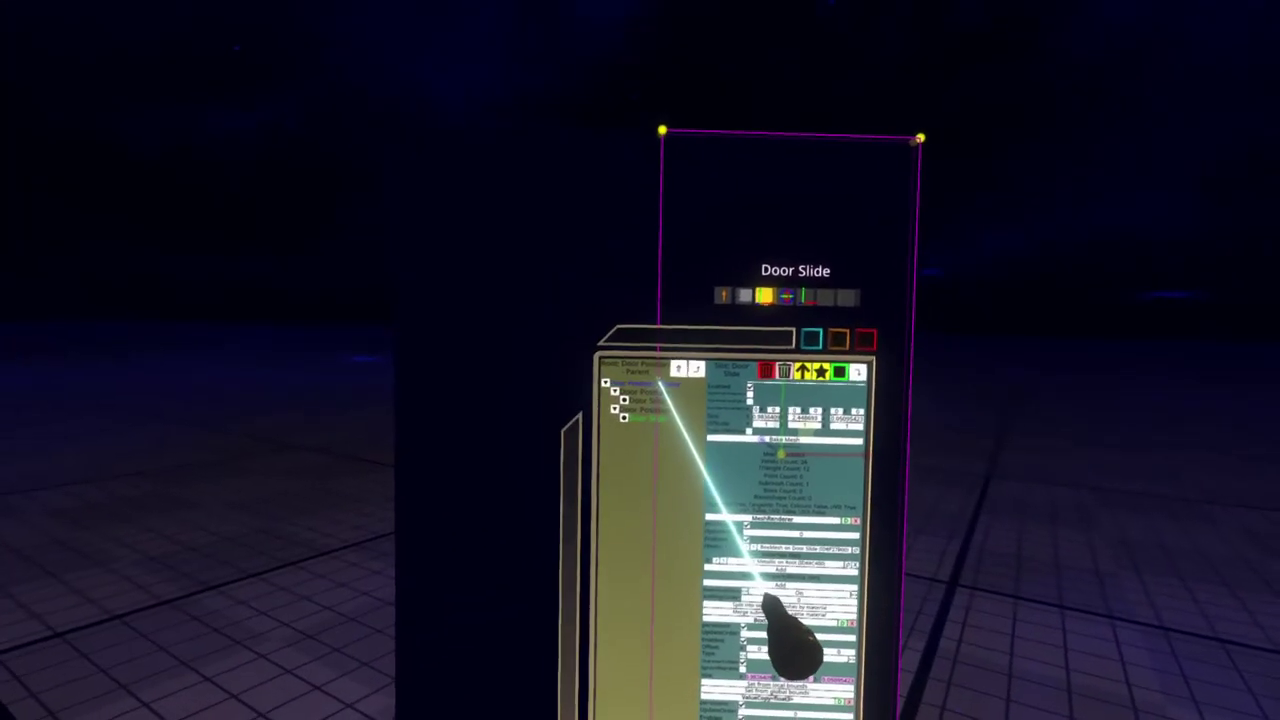
click(656, 384)
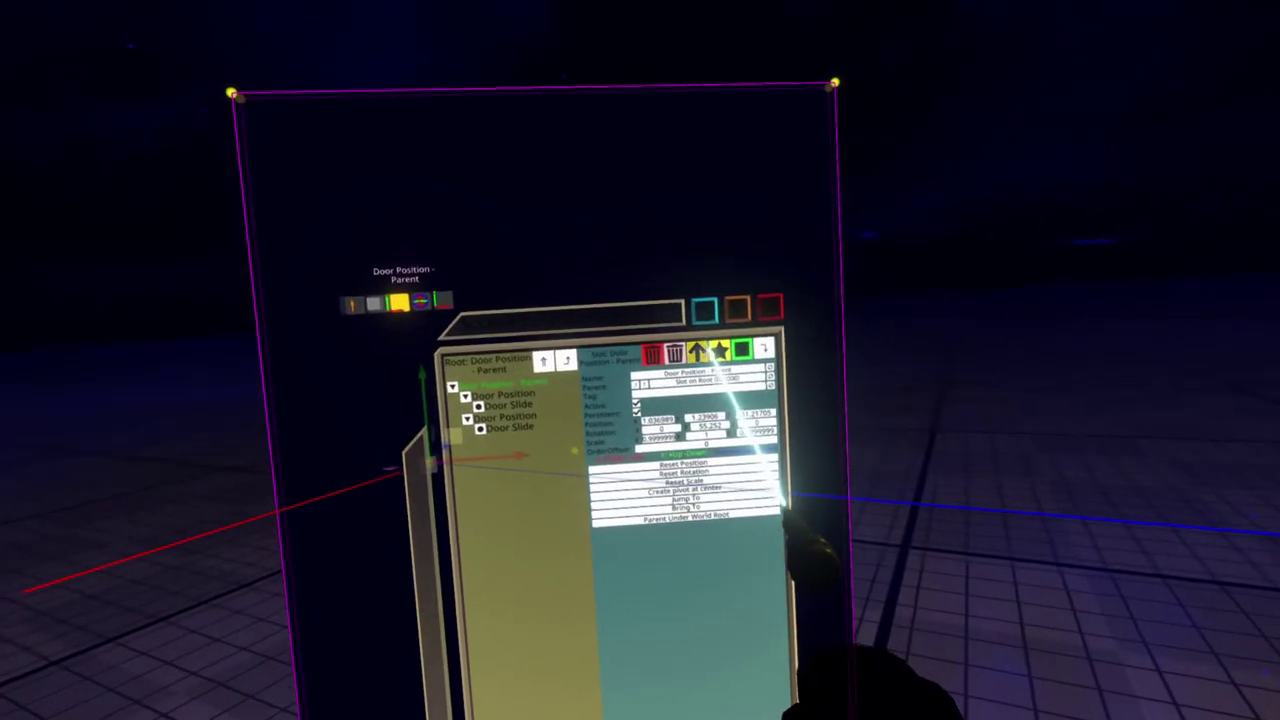
Add an empty child slot under Door Position - Parent and rename it toward 'Collider'
click(719, 347)
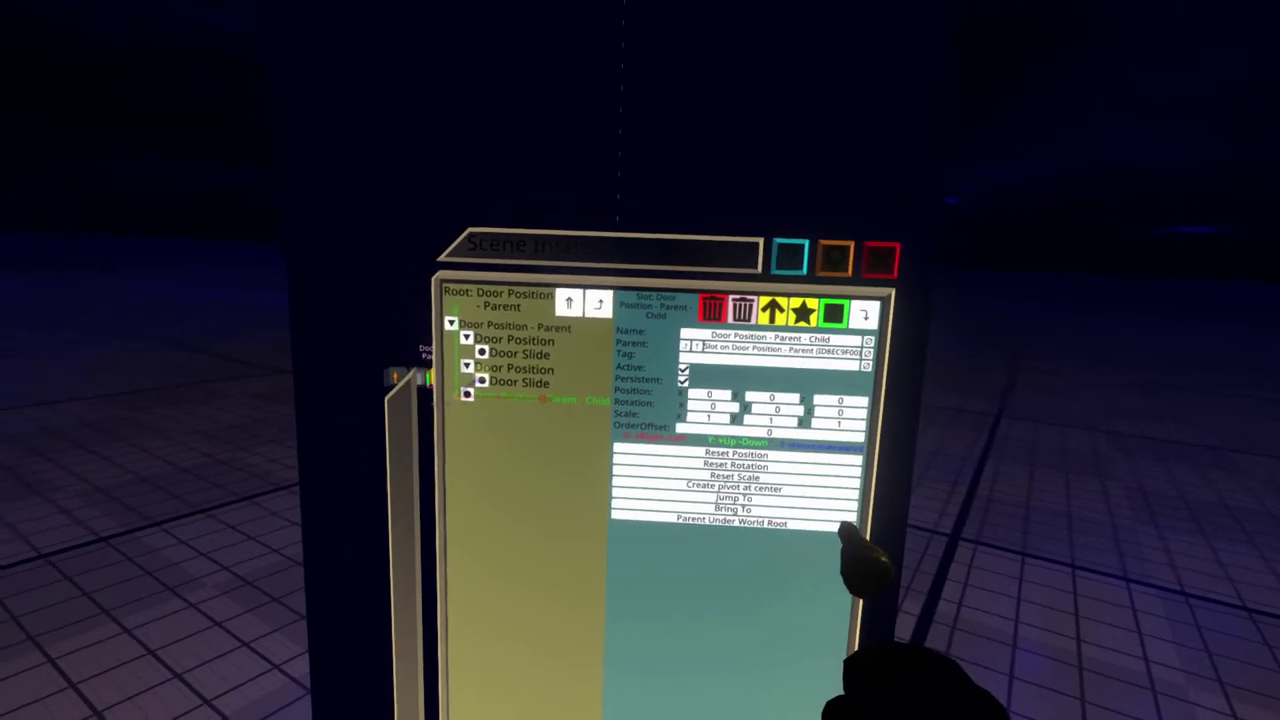
key(BackSpace)
key(BackSpace)
key(BackSpace)
key(BackSpace)
key(BackSpace)
key(BackSpace)
key(BackSpace)
key(BackSpace)
key(BackSpace)
key(BackSpace)
key(BackSpace)
key(BackSpace)
key(BackSpace)
key(BackSpace)
key(BackSpace)
key(BackSpace)
key(BackSpace)
key(BackSpace)
key(BackSpace)
key(BackSpace)
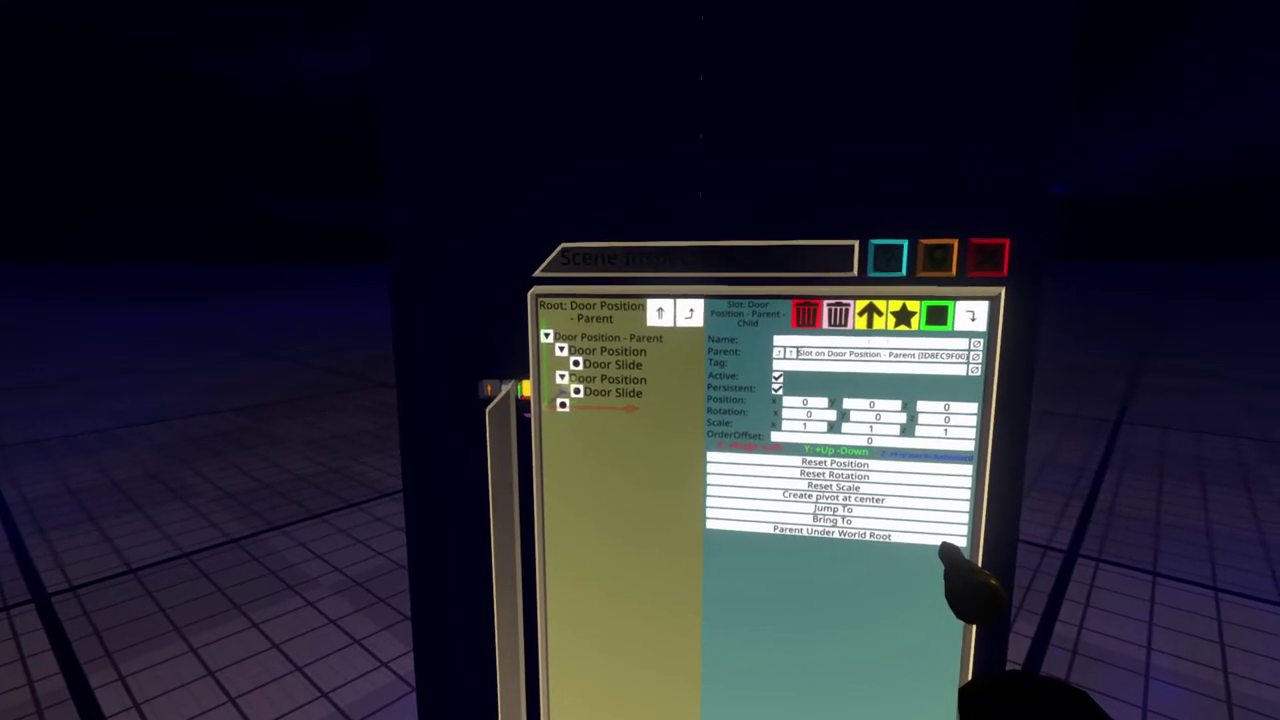
text(Coll)
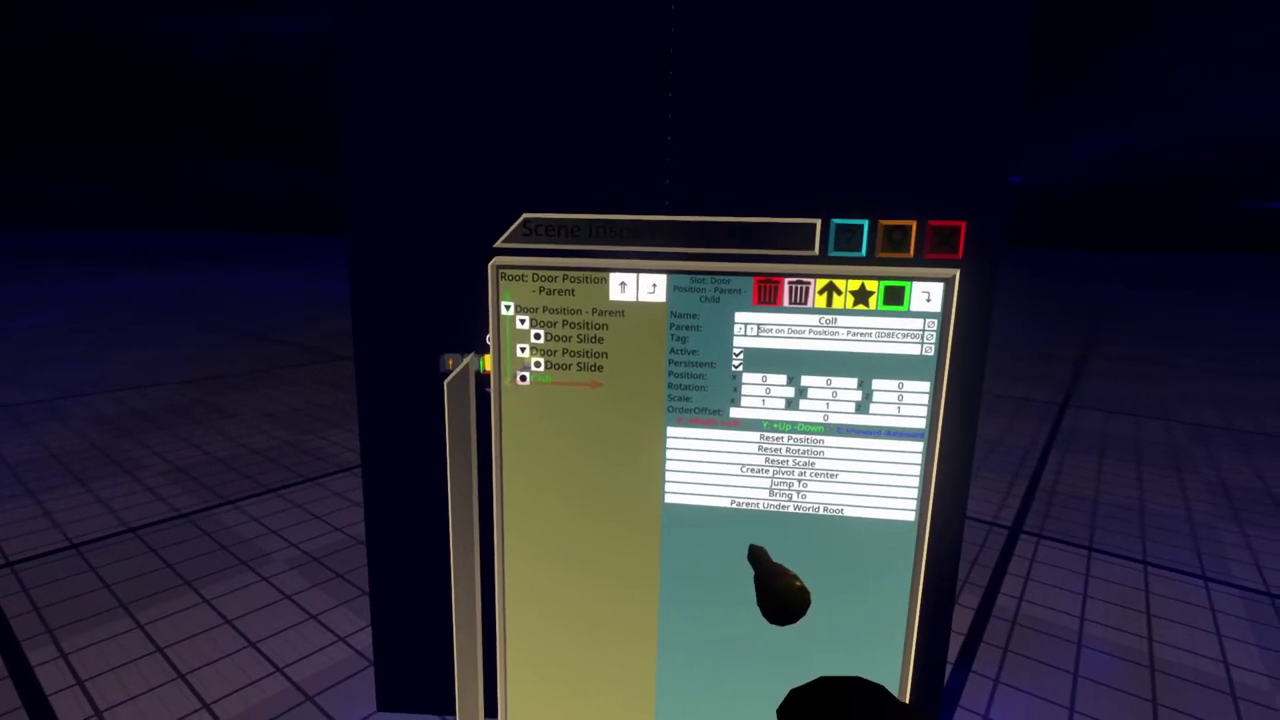
text(i)
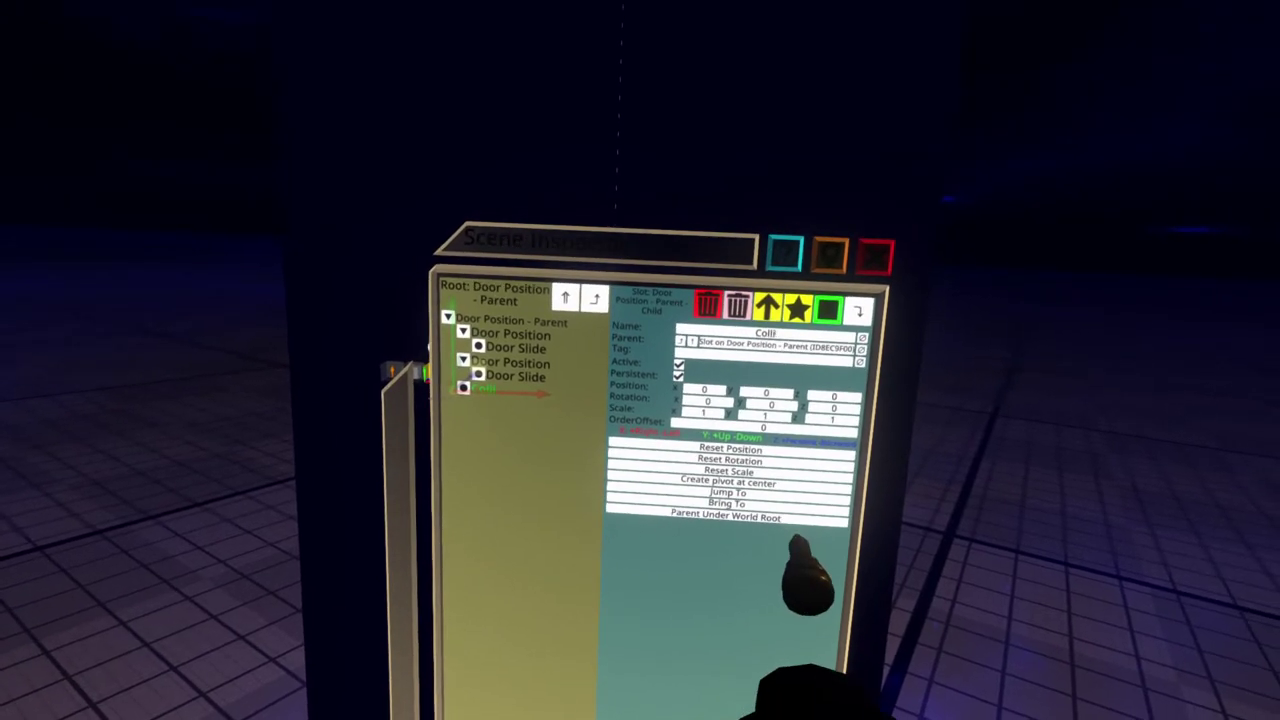
text(eer)
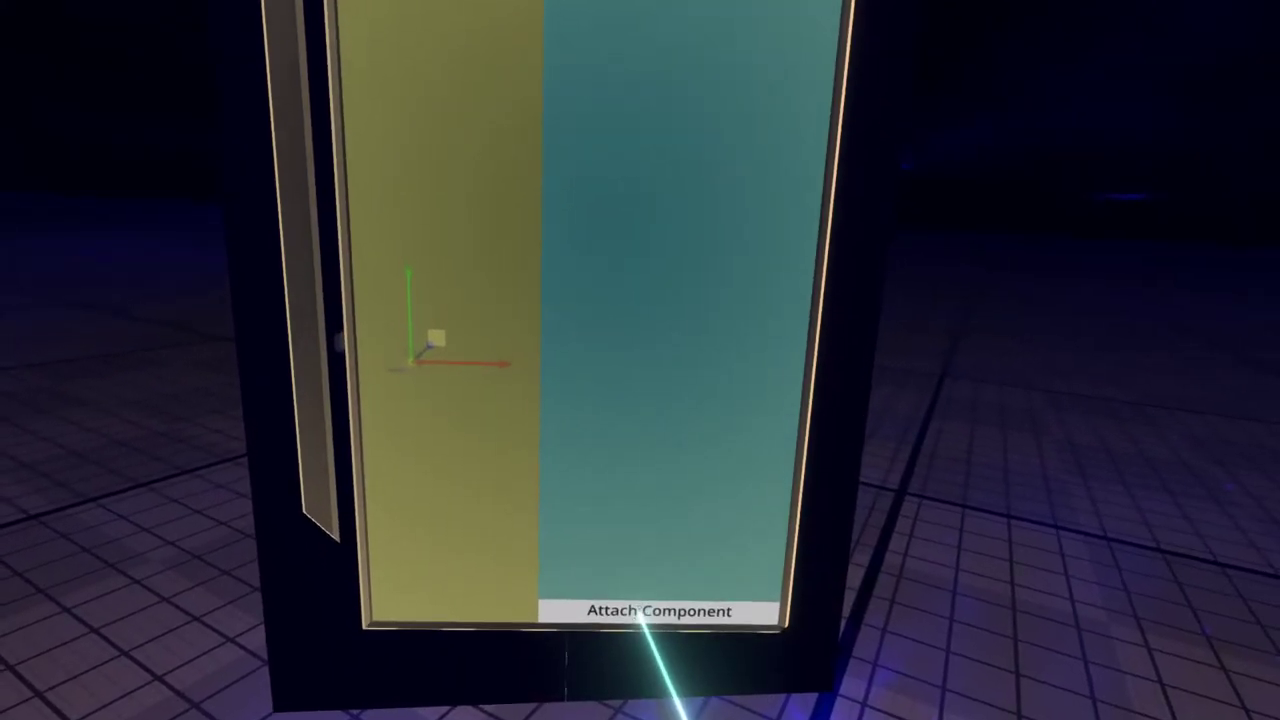
Attach a BoxCollider to the Collider slot, sized 2 × 2.5 × 1.25 and set to Trigger
click(650, 612)
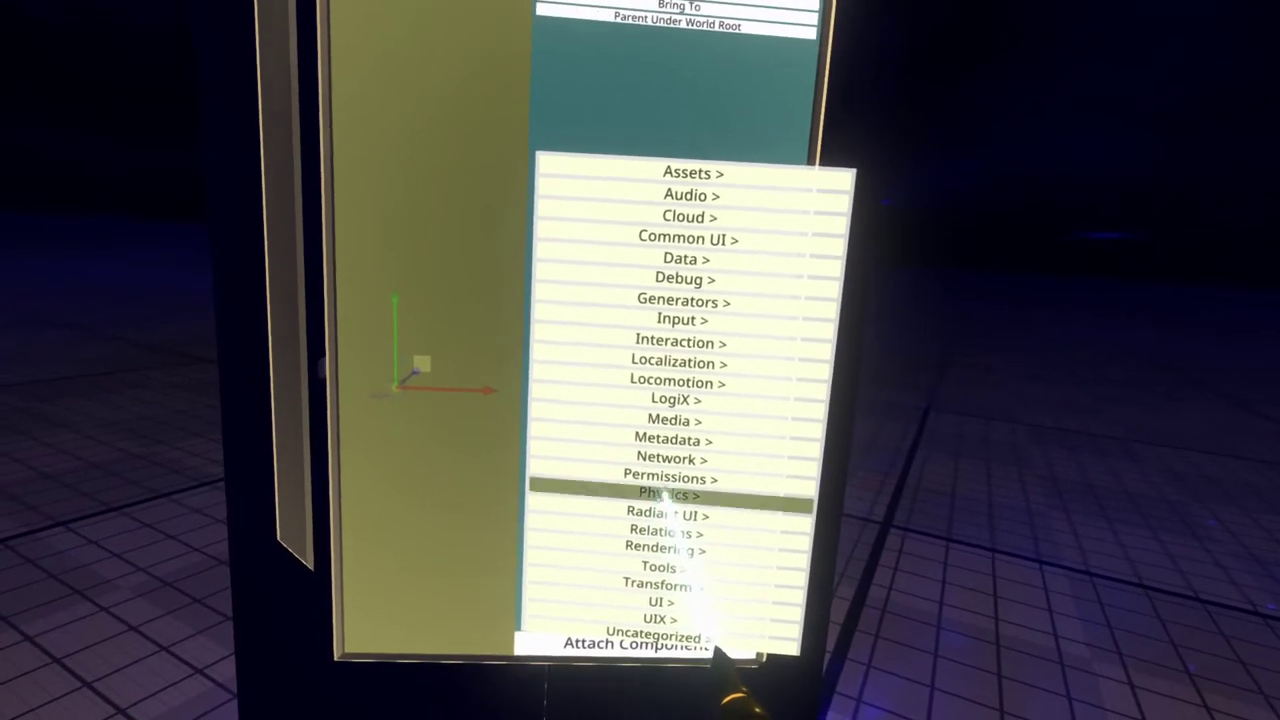
click(668, 500)
click(688, 241)
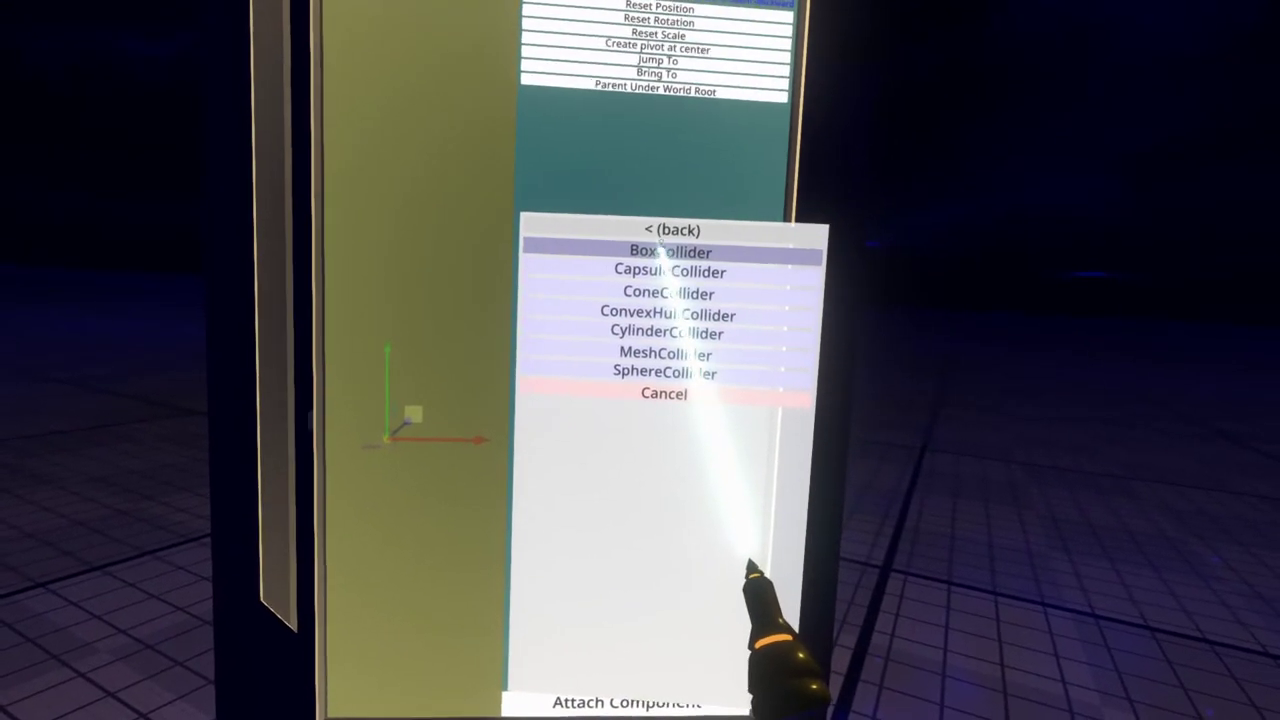
click(680, 252)
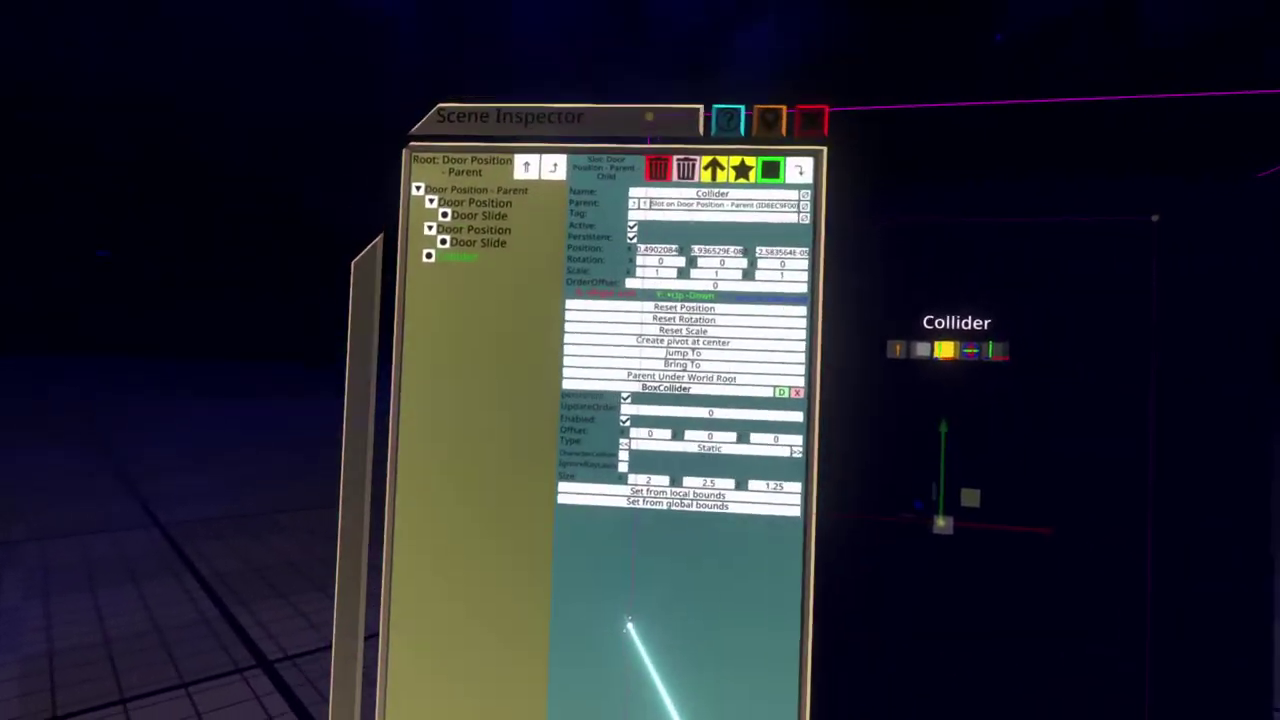
click(782, 360)
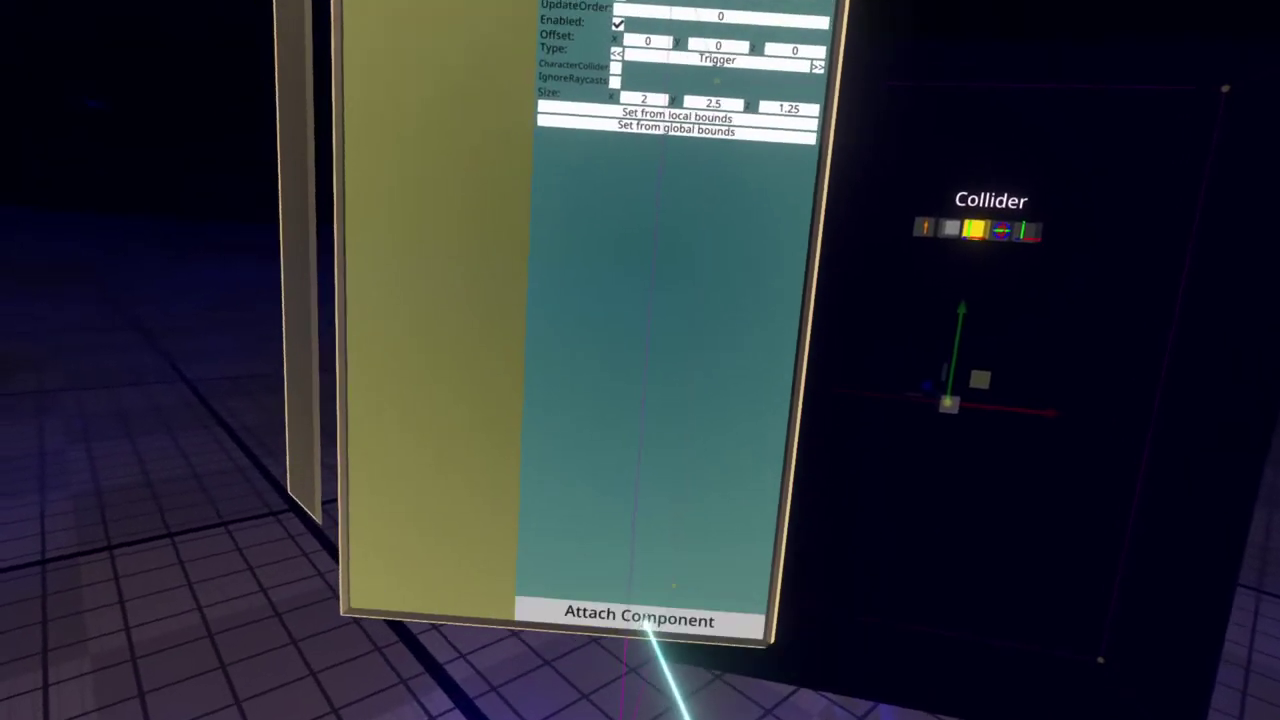
Open the Attach Component category list on the Collider slot's inspector
click(635, 633)
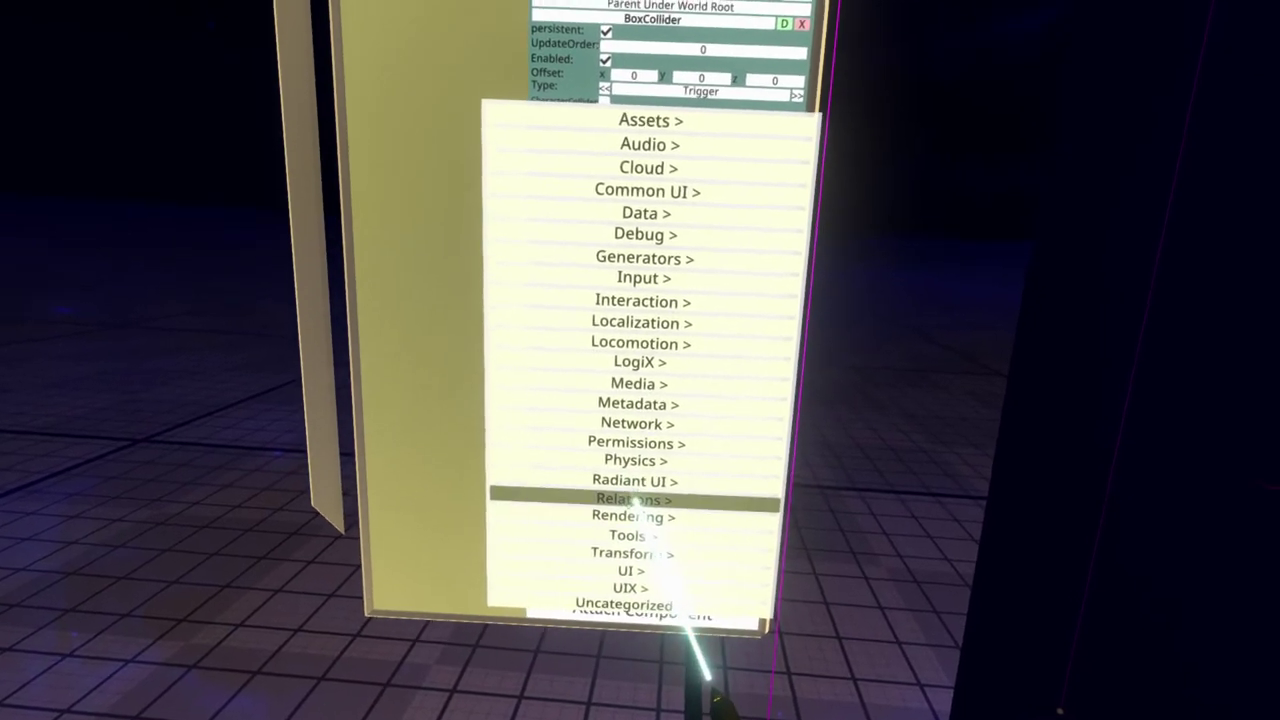
Choose the bool type for a ValueMultiDriver on the Collider slot, fed by IsAnyUserInside
click(668, 322)
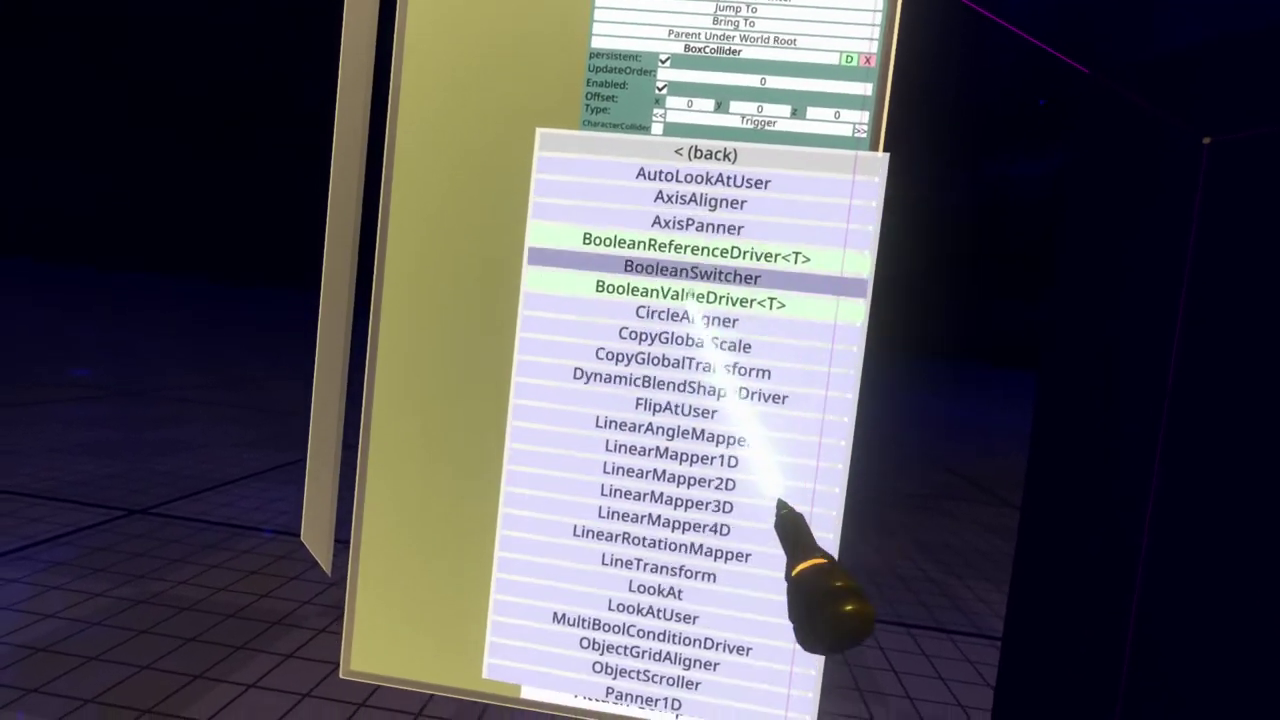
scroll(685, 365, down, 10)
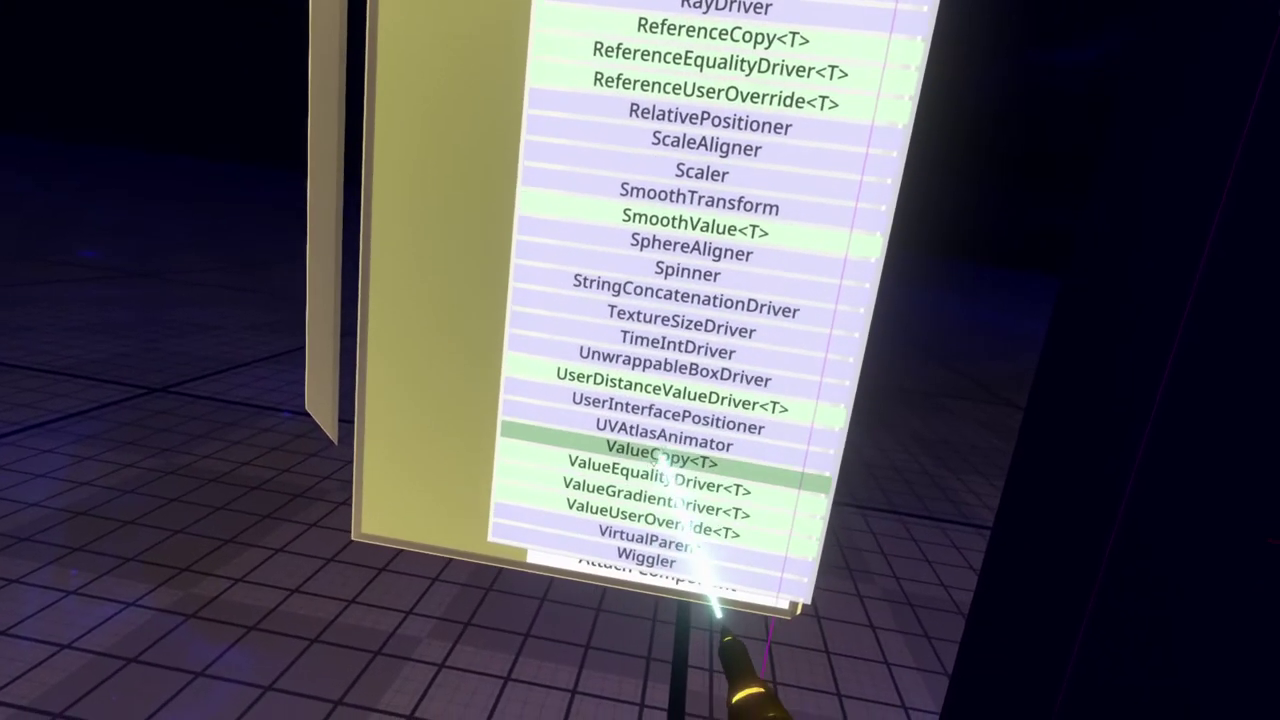
scroll(672, 424, up, 2)
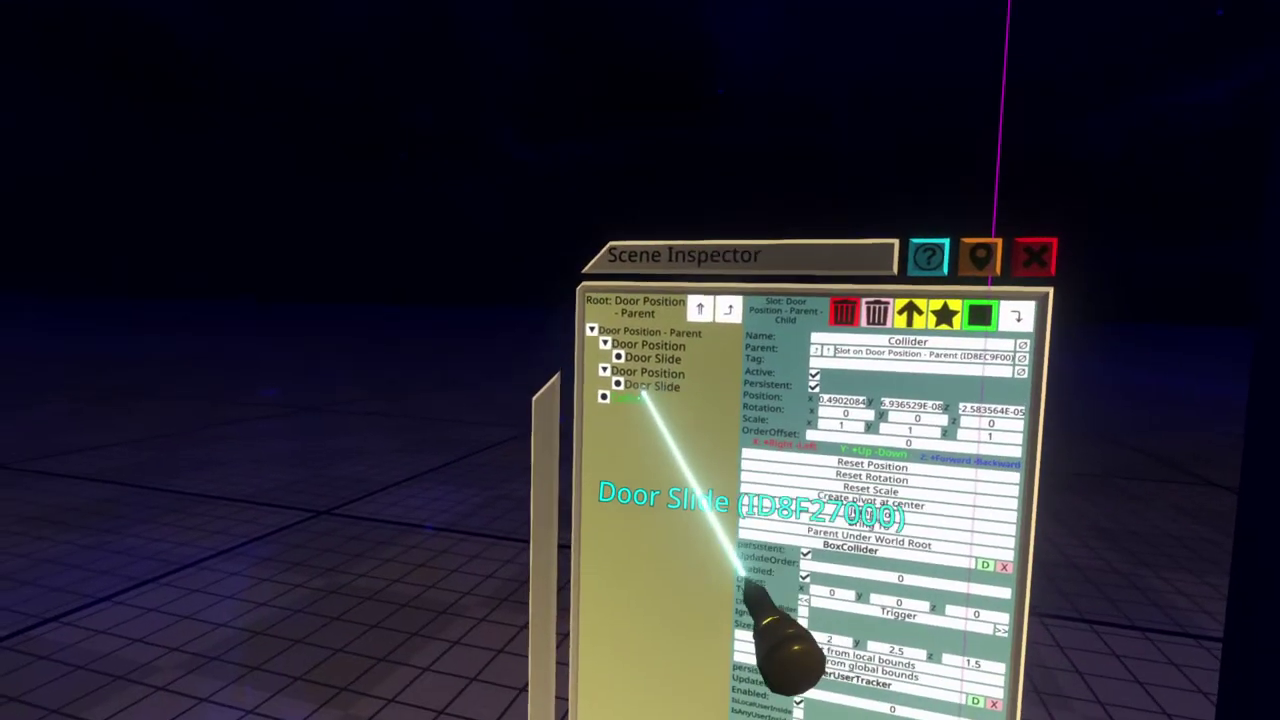
Link both Door Slides' BooleanValueDriver State fields into the multi-driver's two drive entries
click(624, 394)
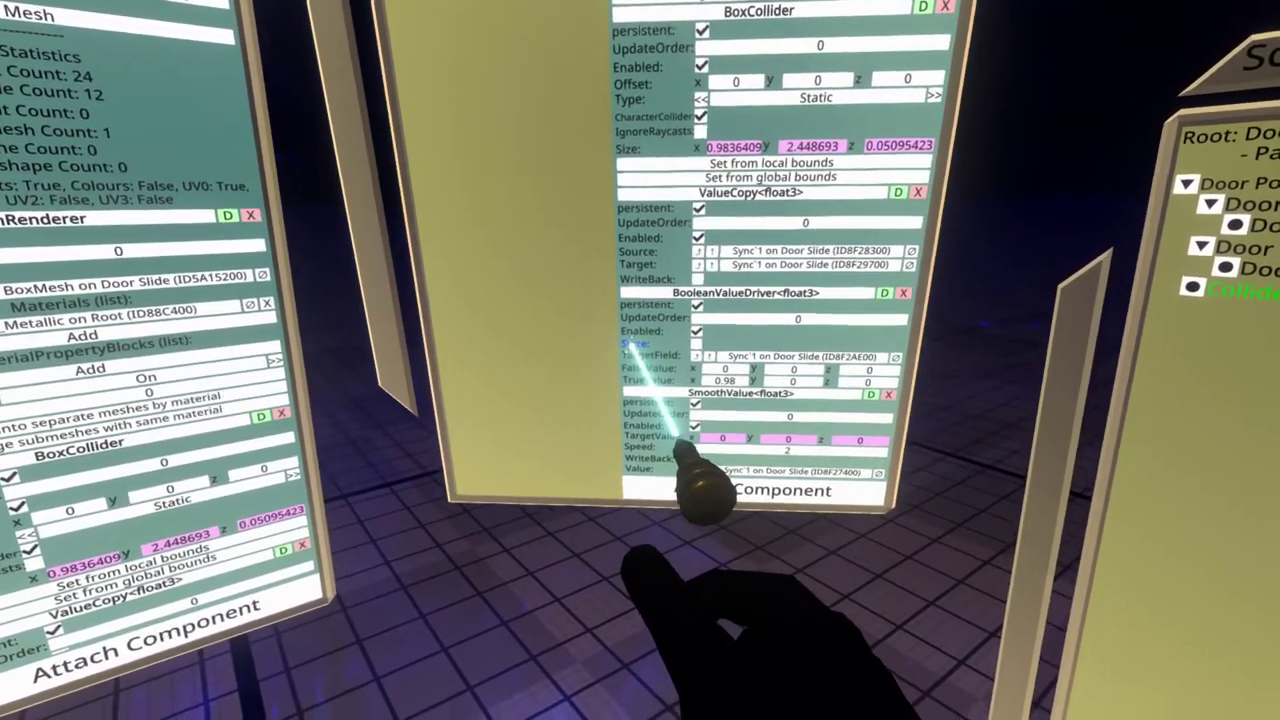
drag(636, 343, 612, 486)
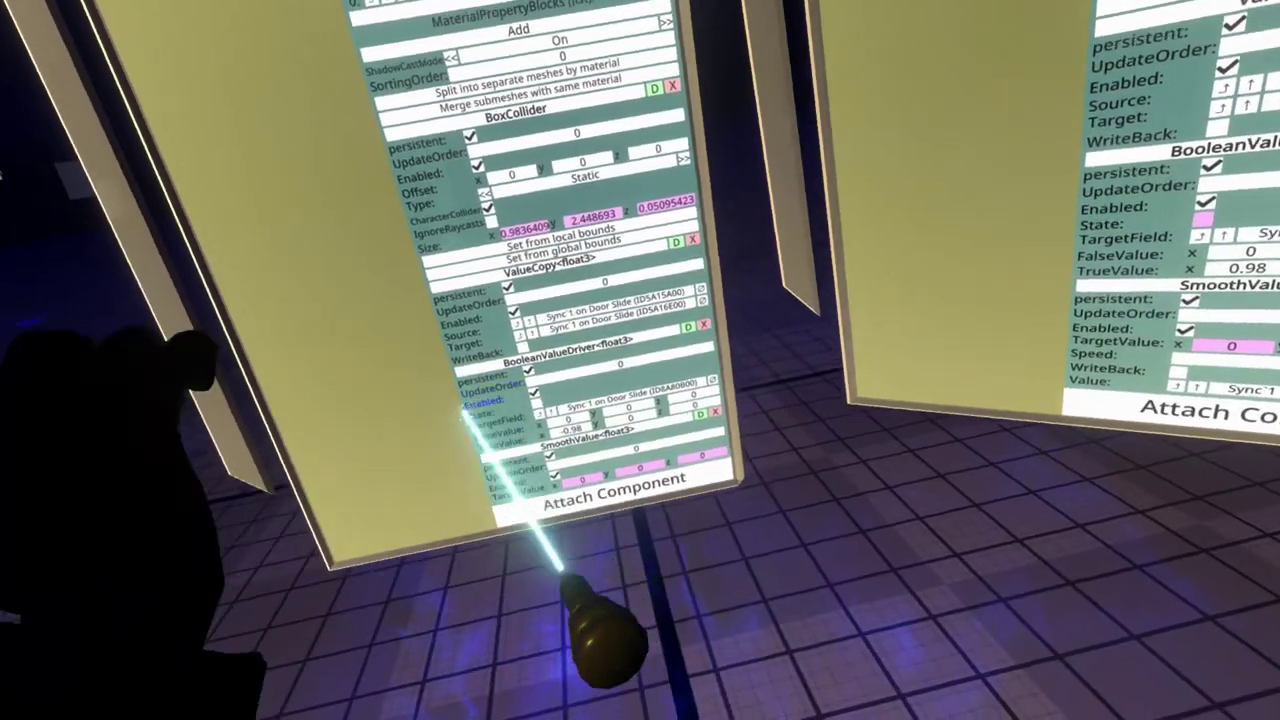
drag(543, 460, 628, 376)
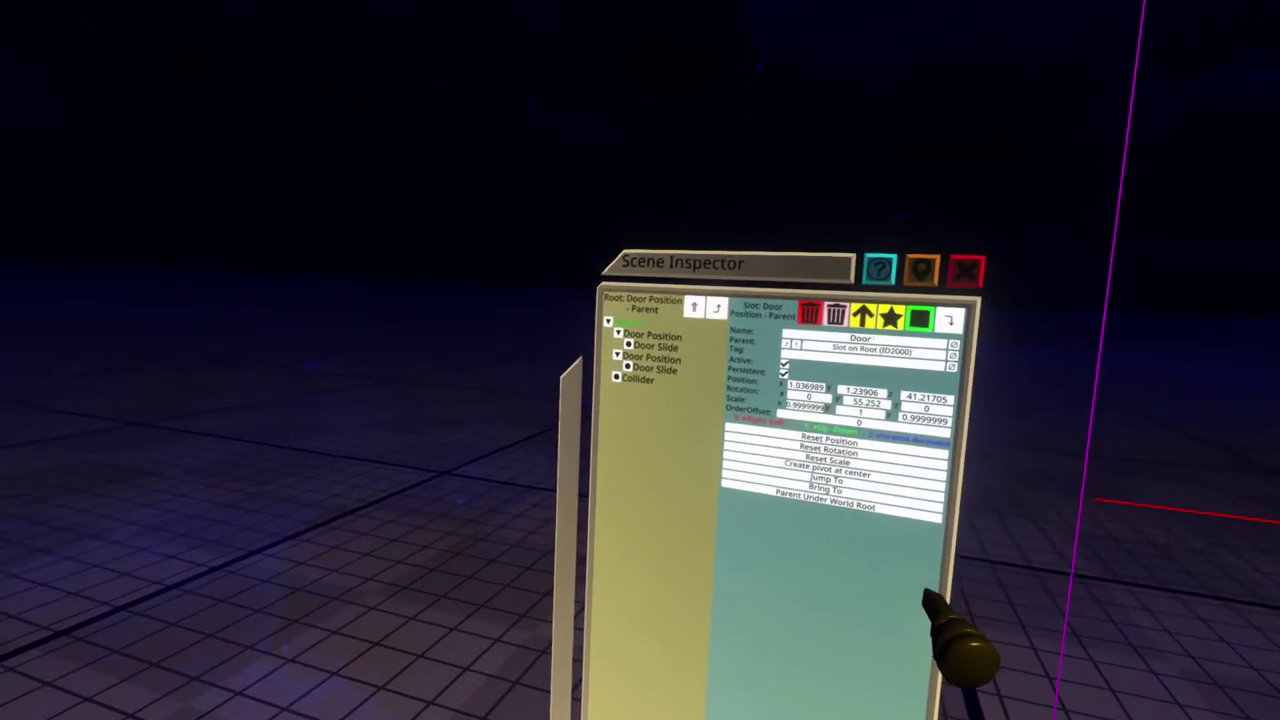
Name the top slot 'Sliding Door' and give it a Transform/Interaction Grabbable component
text(iding)
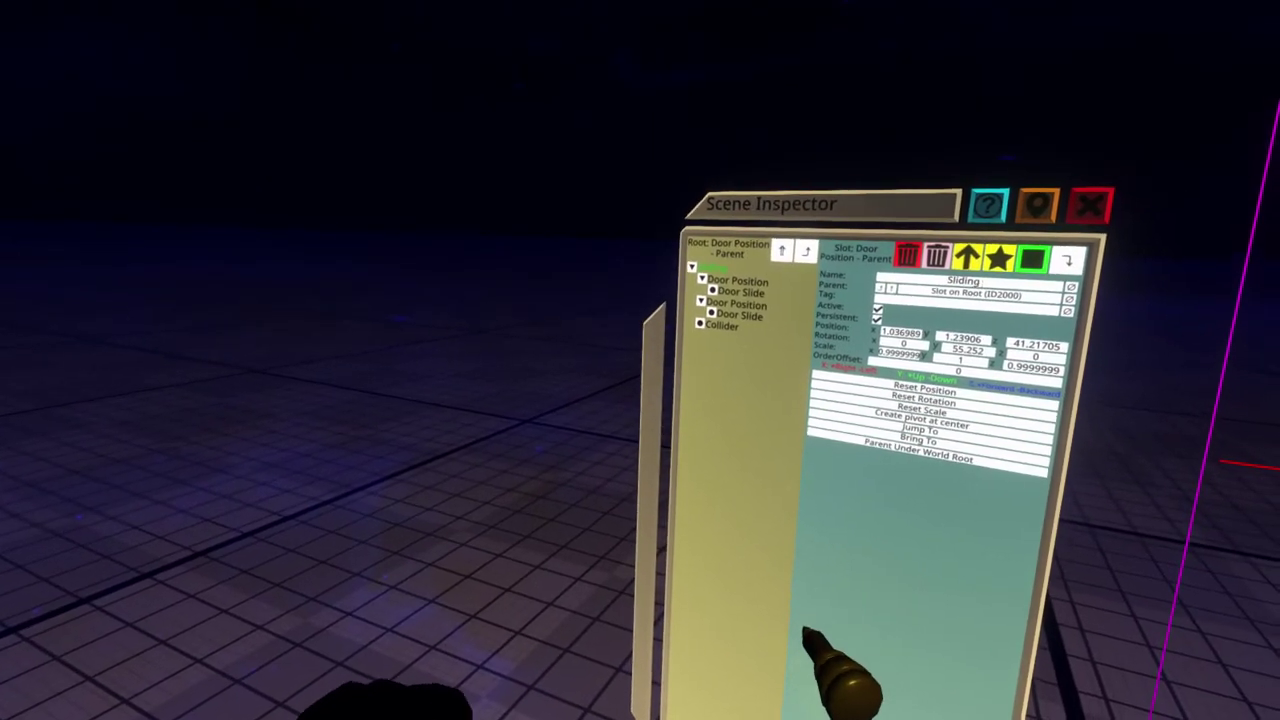
text( Doors)
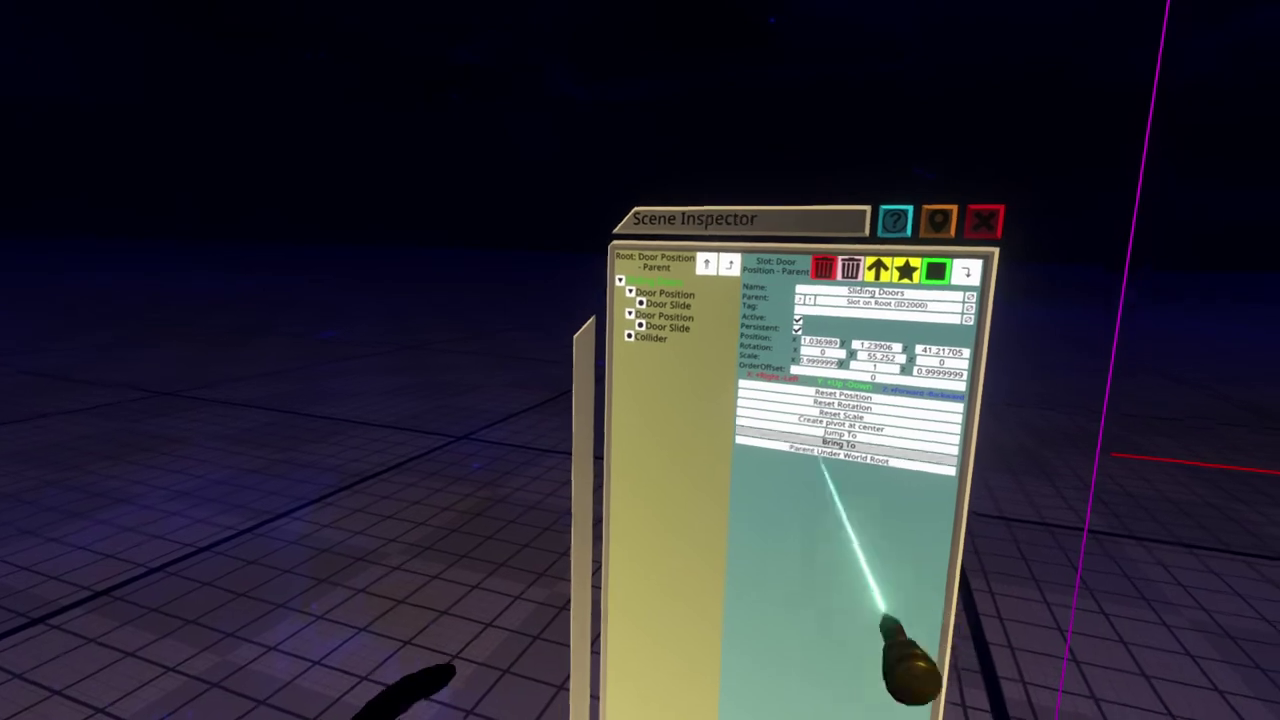
click(823, 455)
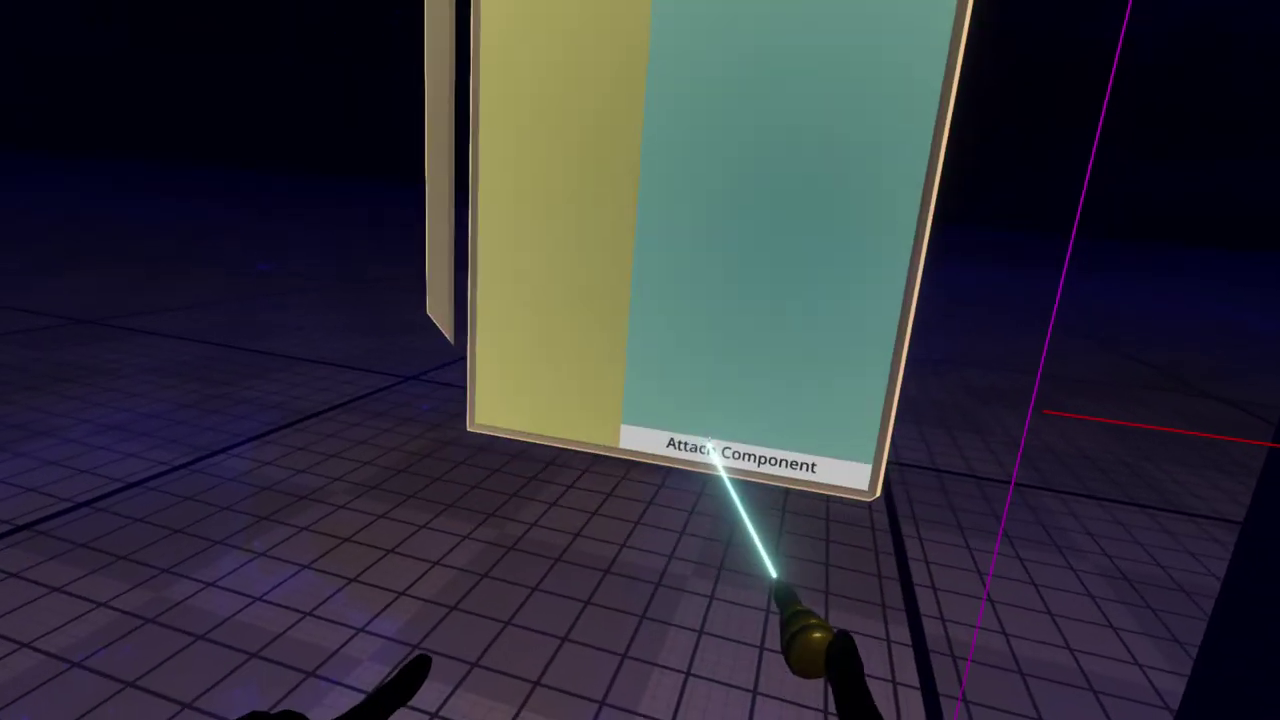
click(695, 562)
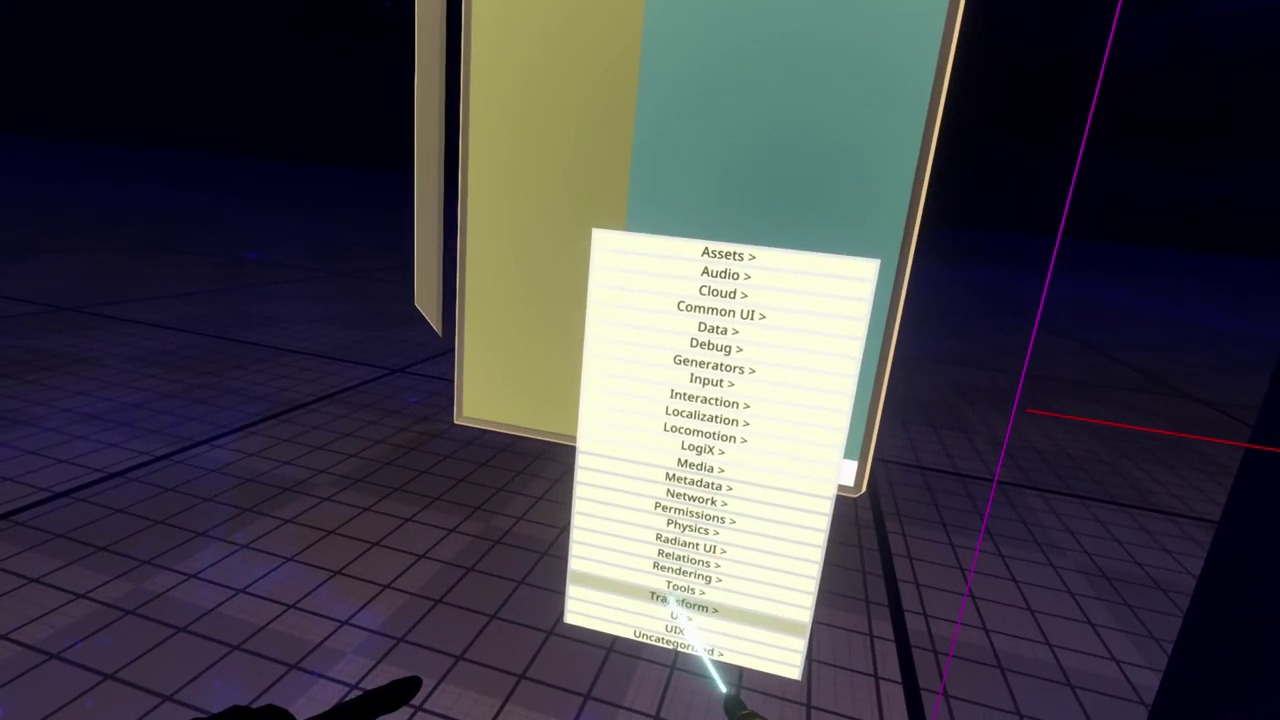
click(683, 606)
click(700, 331)
click(710, 342)
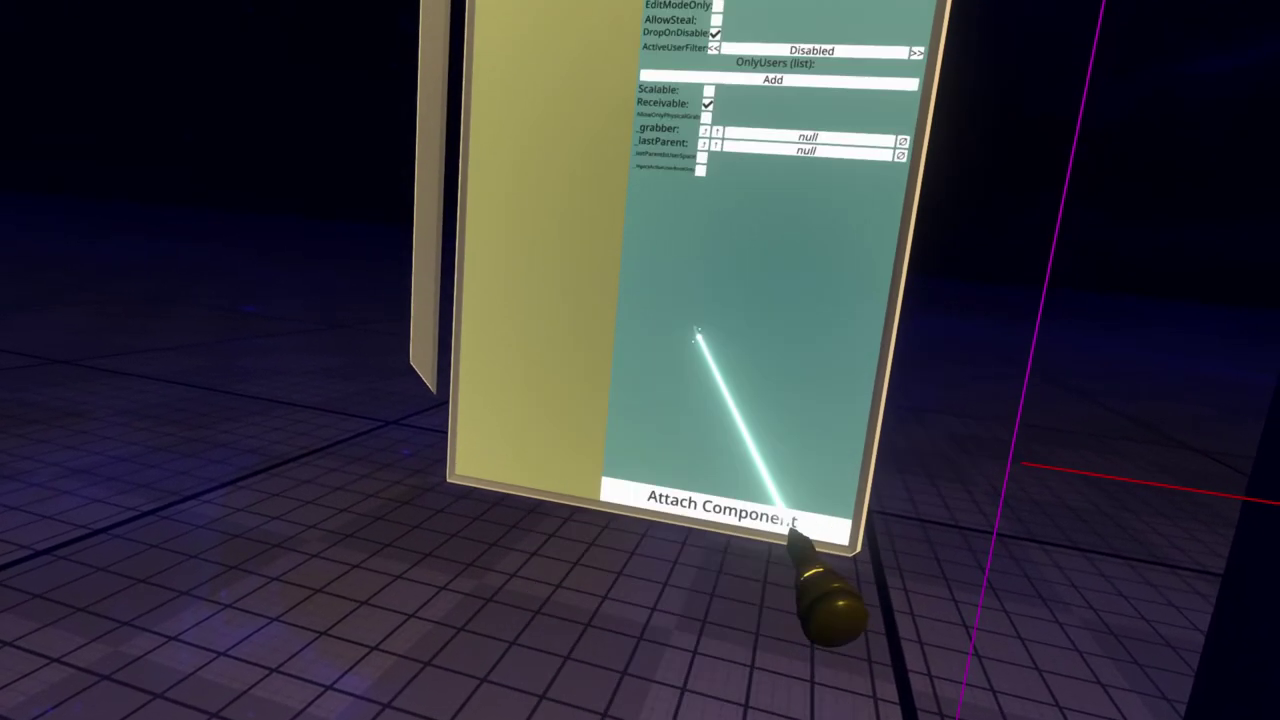